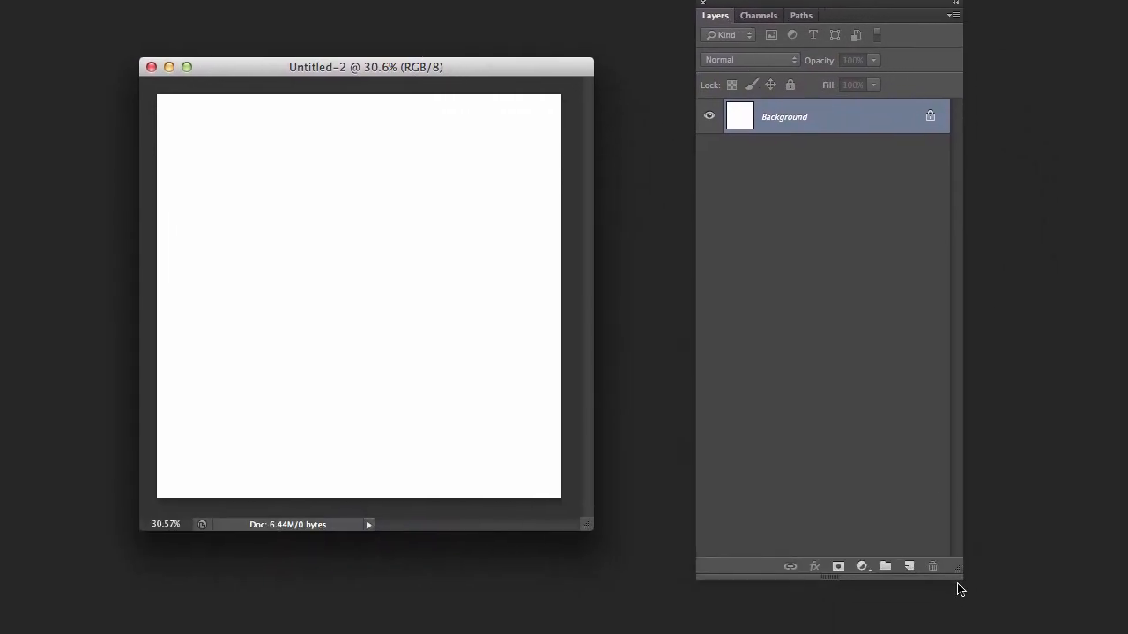
Enlarge the Layers panel and the blank Untitled-2 document window and arrange them side by side
left_click_drag(958, 589, 1000, 606)
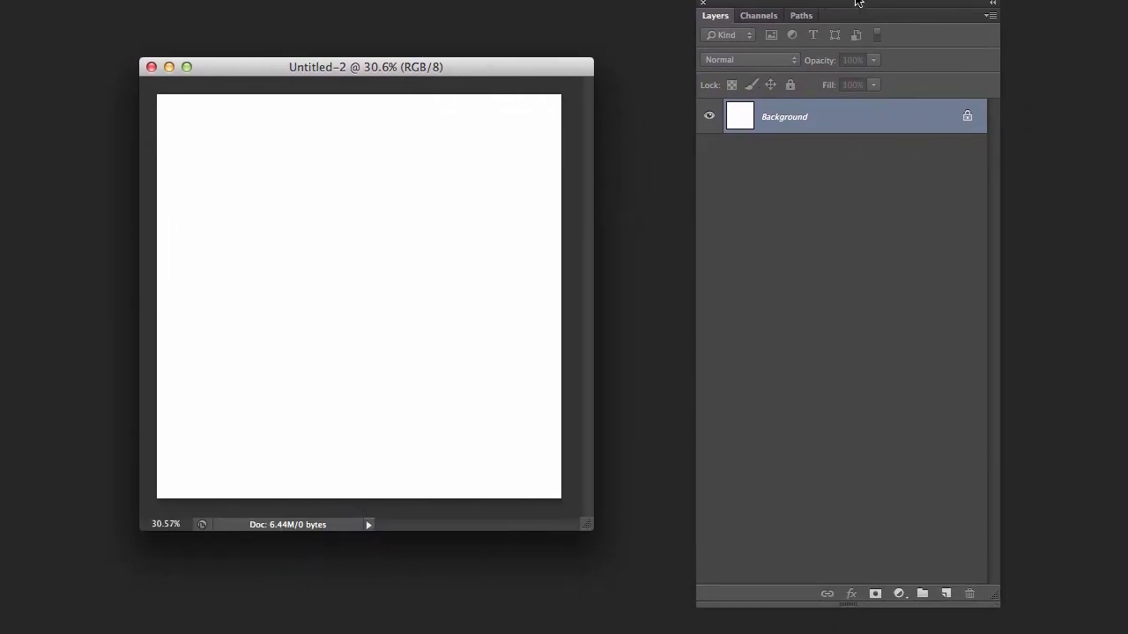
left_click_drag(856, 1, 793, 9)
left_click_drag(518, 73, 504, 59)
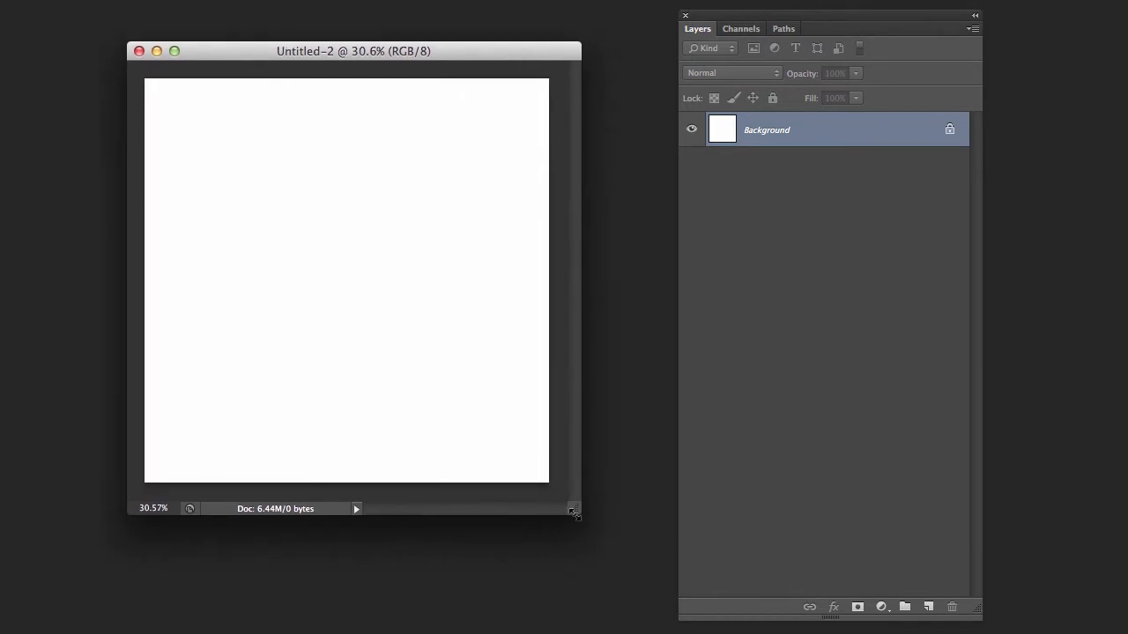
left_click_drag(571, 513, 659, 621)
left_click_drag(524, 56, 441, 50)
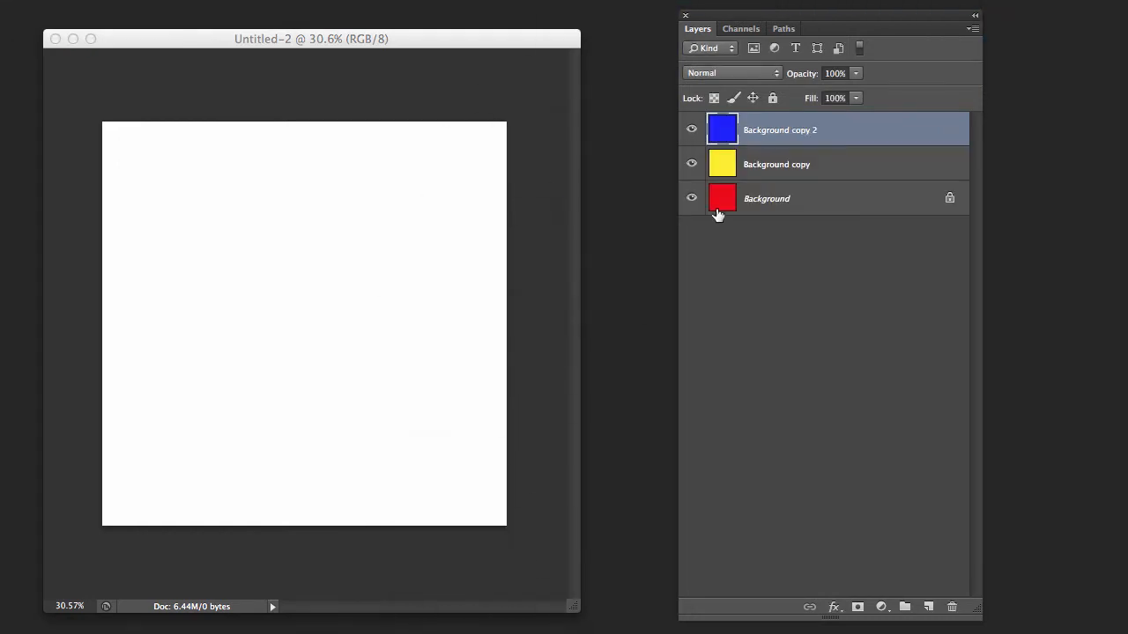
Copy the blue Background copy 2 layer from the other document into Untitled-2 and shift it toward the canvas's lower-right corner
left_click_drag(788, 139, 305, 291)
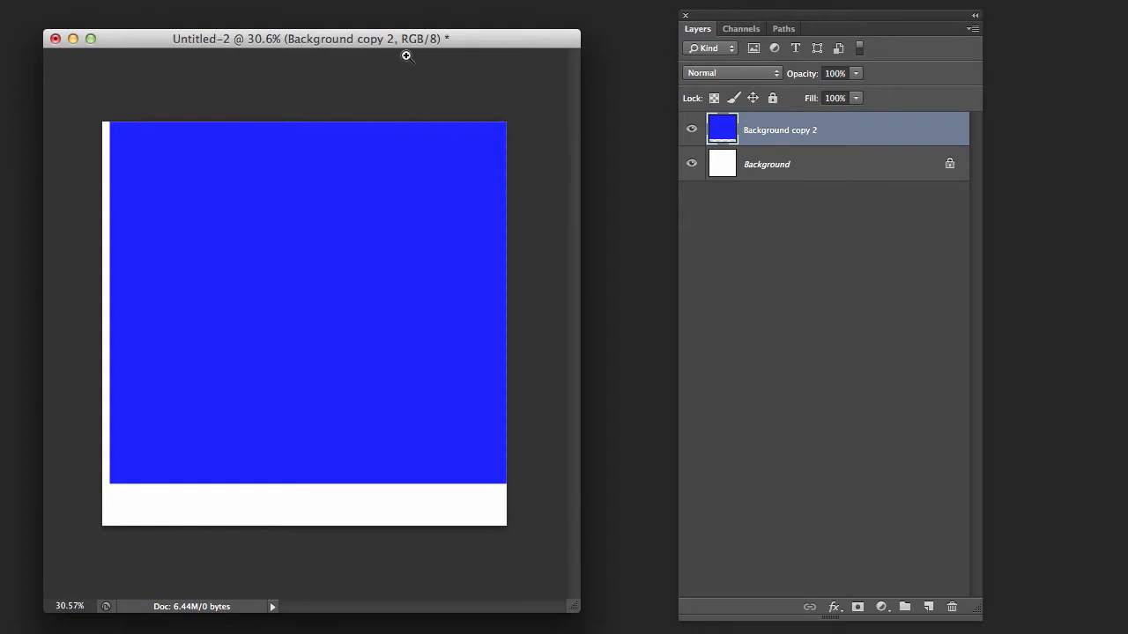
left_click_drag(412, 39, 418, 41)
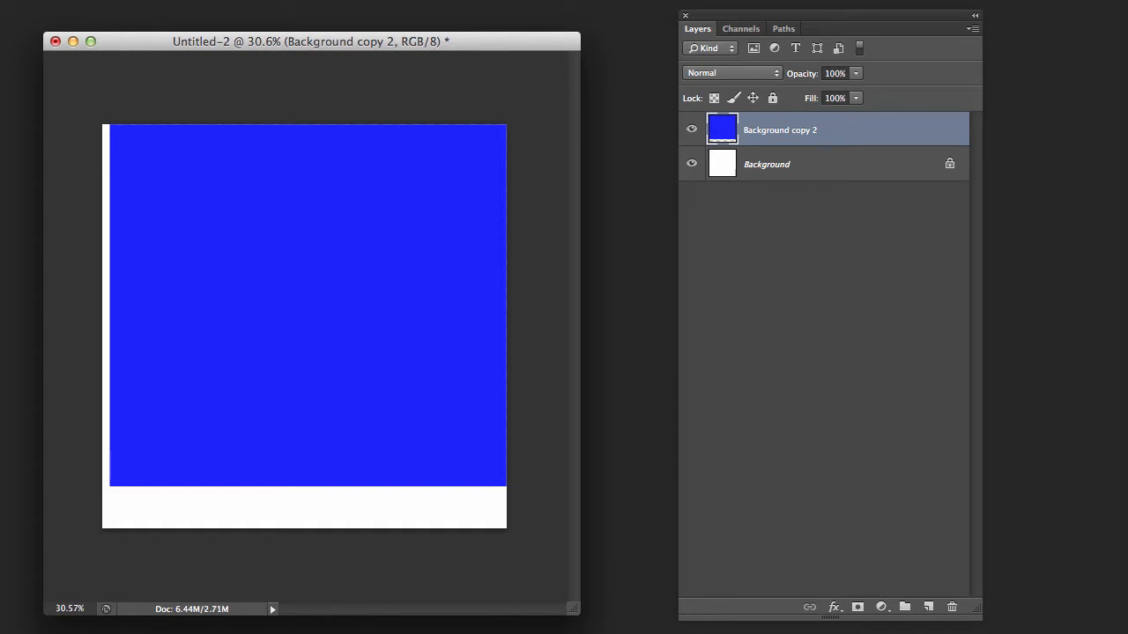
left_click_drag(300, 317, 323, 369)
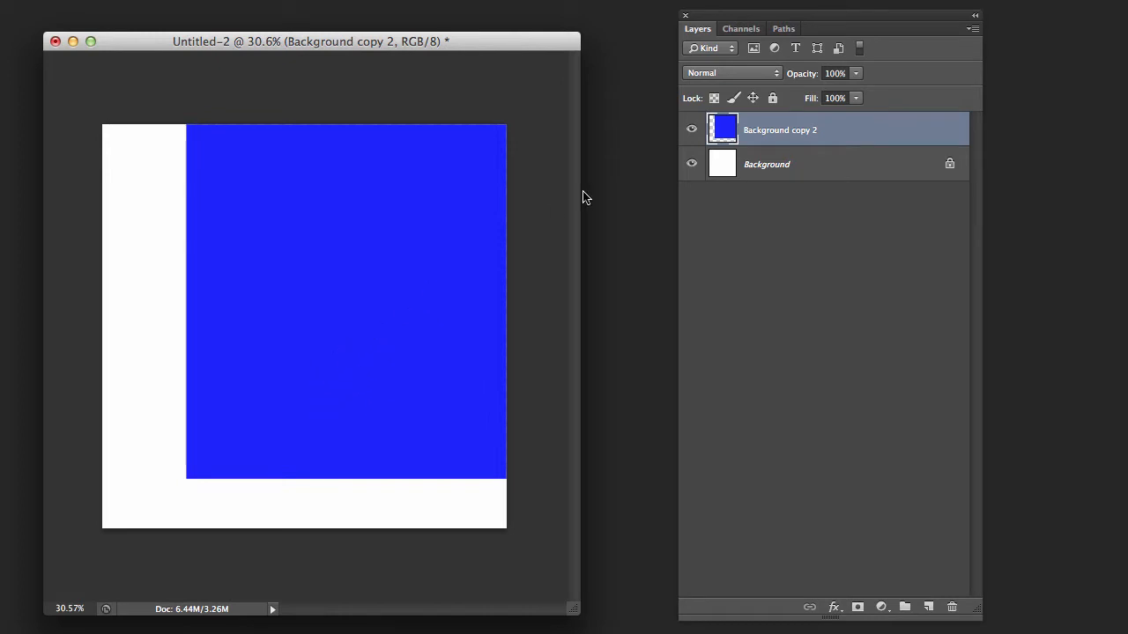
left_click_drag(342, 342, 417, 466)
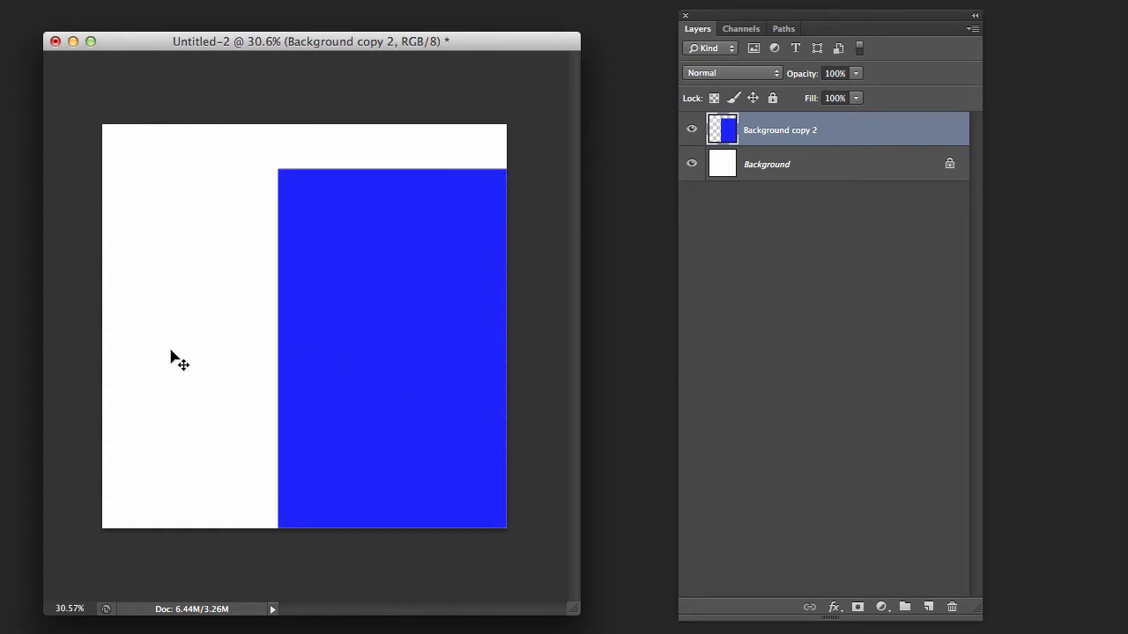
Reduce the blue layer's opacity to 19% and switch its full lock on and off
double_click(796, 130)
left_click(862, 132)
left_click(856, 73)
left_click_drag(856, 92, 786, 95)
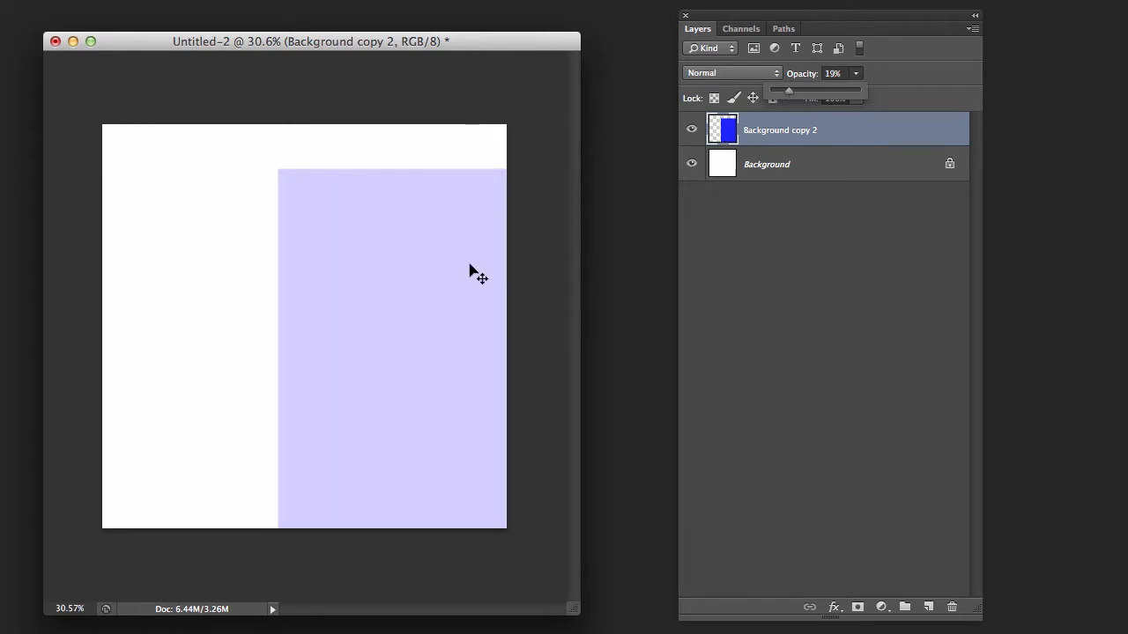
left_click(772, 98)
left_click(773, 99)
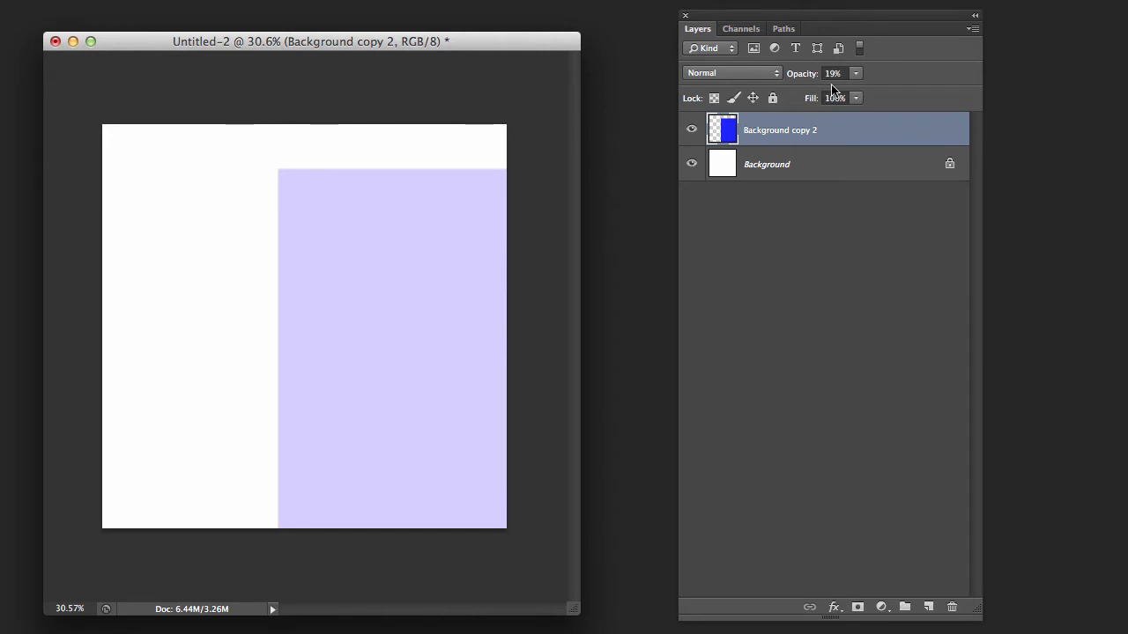
Set the blue layer's opacity to 100% and move the layer so it covers the whole canvas
left_click(854, 74)
left_click_drag(852, 100, 957, 107)
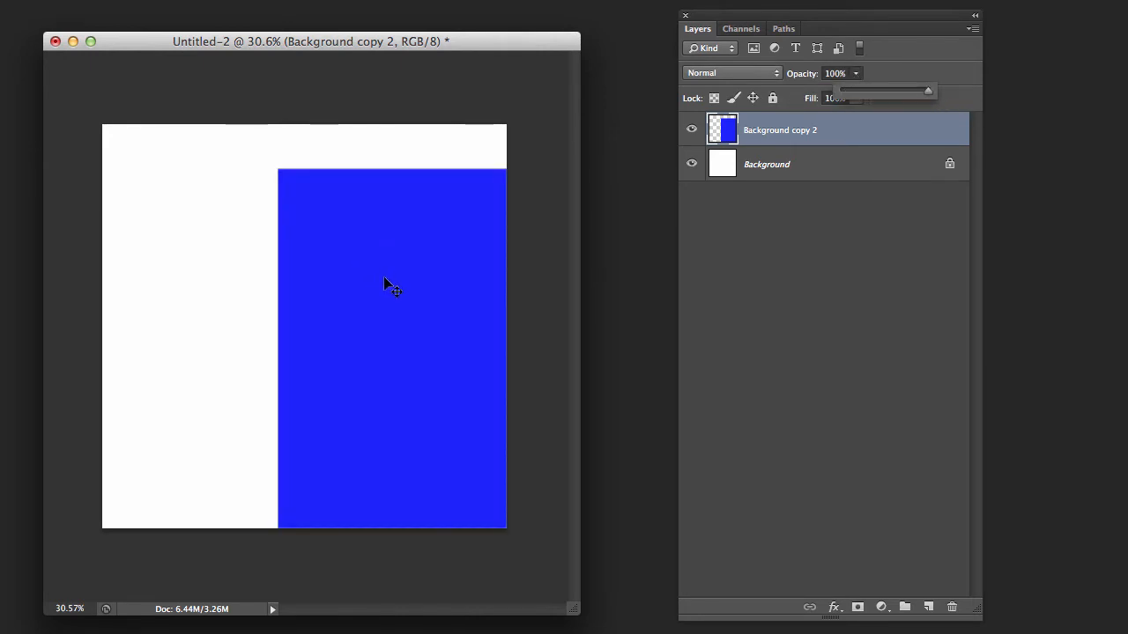
left_click_drag(384, 277, 221, 228)
left_click_drag(268, 265, 272, 277)
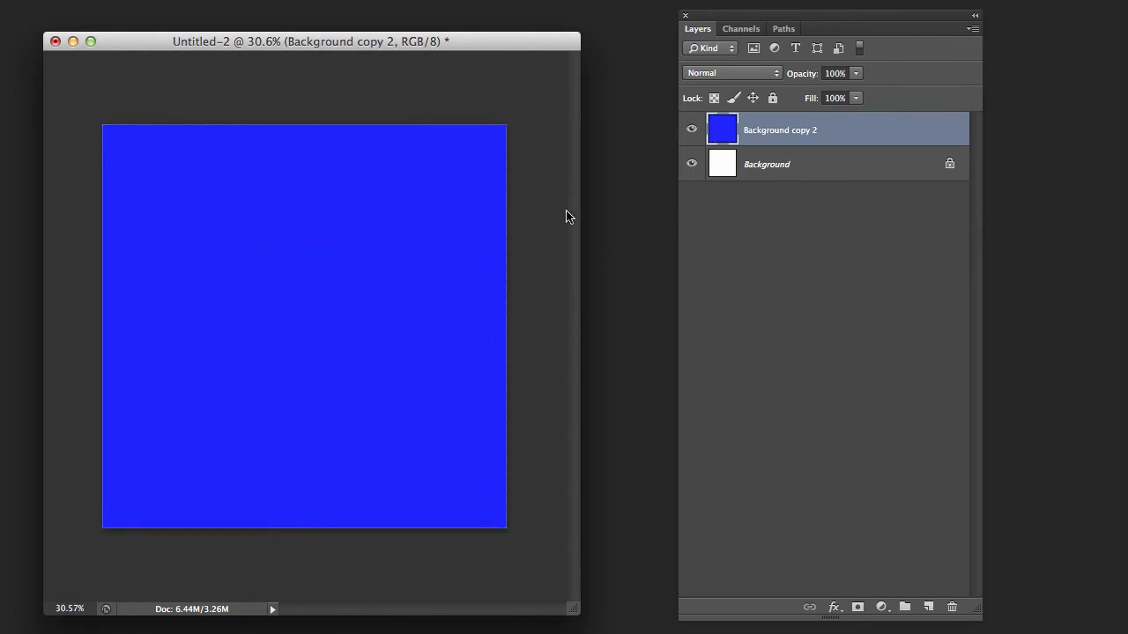
Hide and show the blue layer and the white Background layer in turn to compare the canvas
left_click(693, 129)
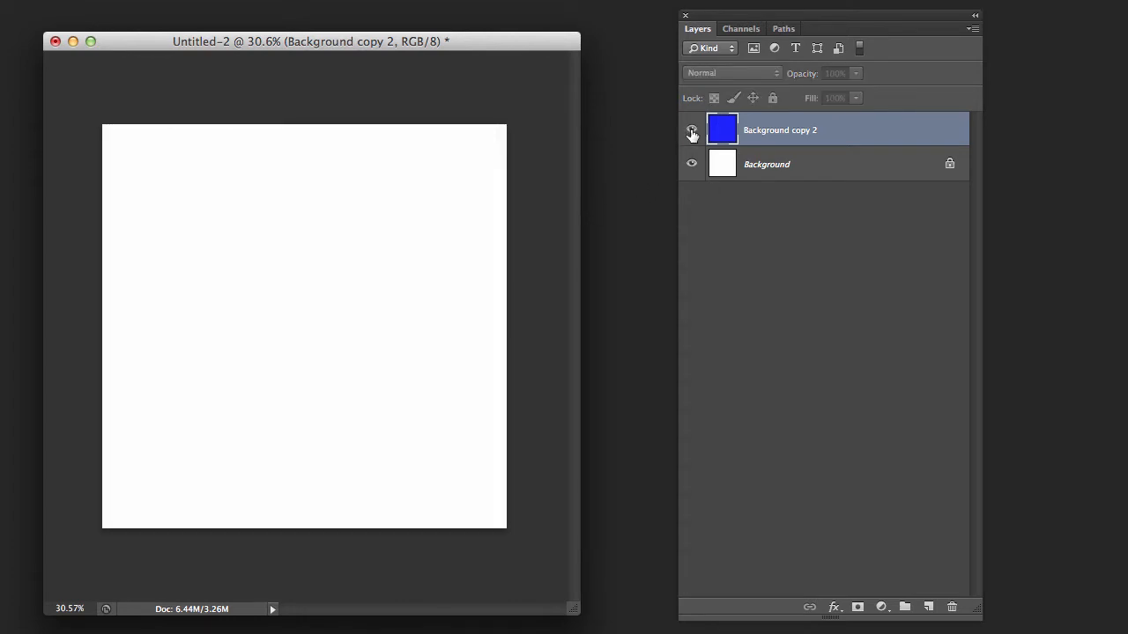
left_click(692, 130)
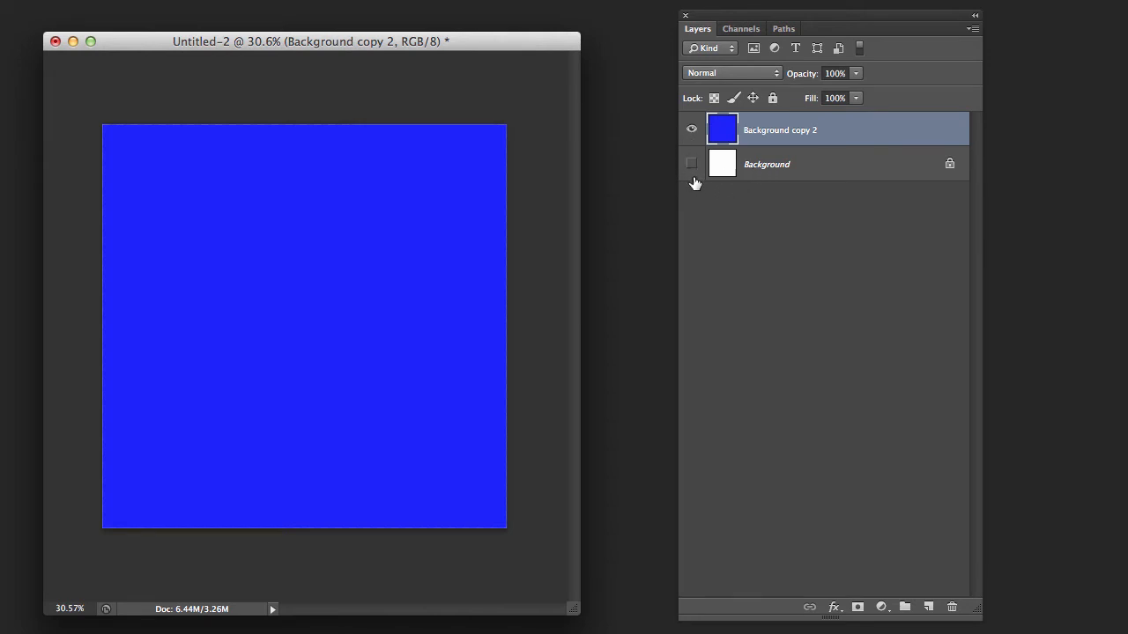
left_click(693, 163)
left_click(691, 130)
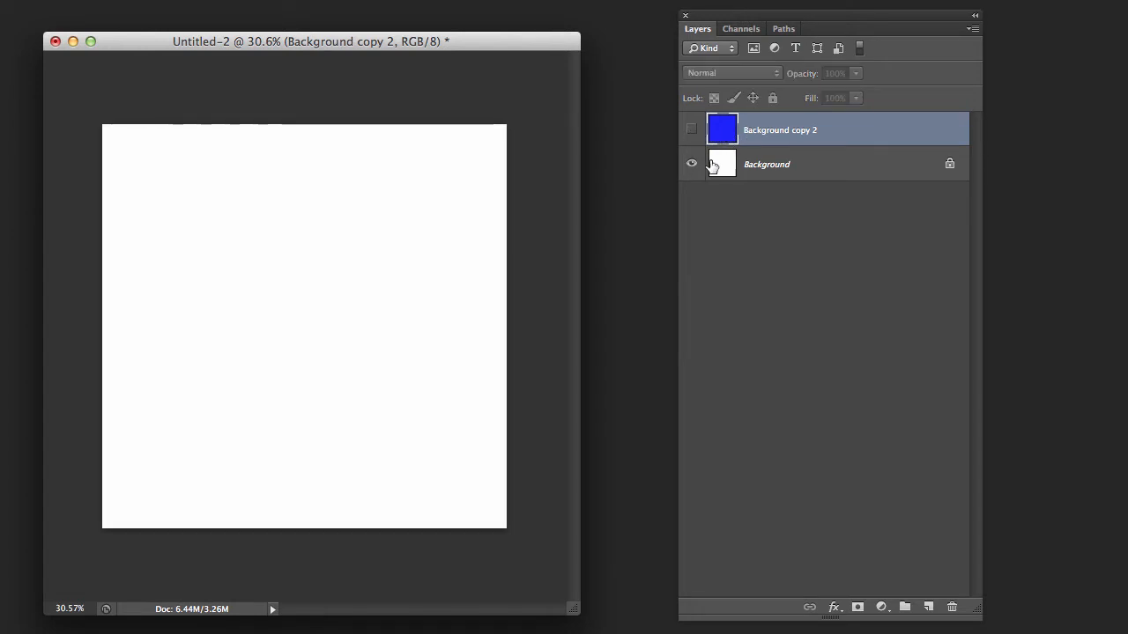
left_click(691, 130)
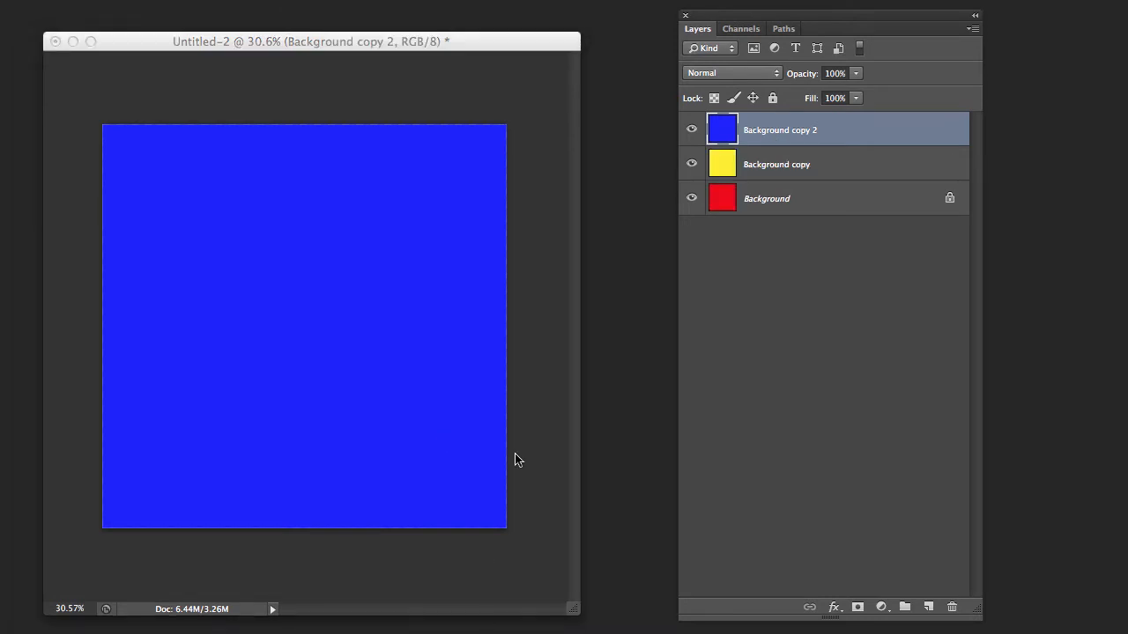
Copy the yellow Background copy layer from the other document into Untitled-2 above the blue layer and align it over the whole canvas
left_click_drag(815, 157, 361, 290)
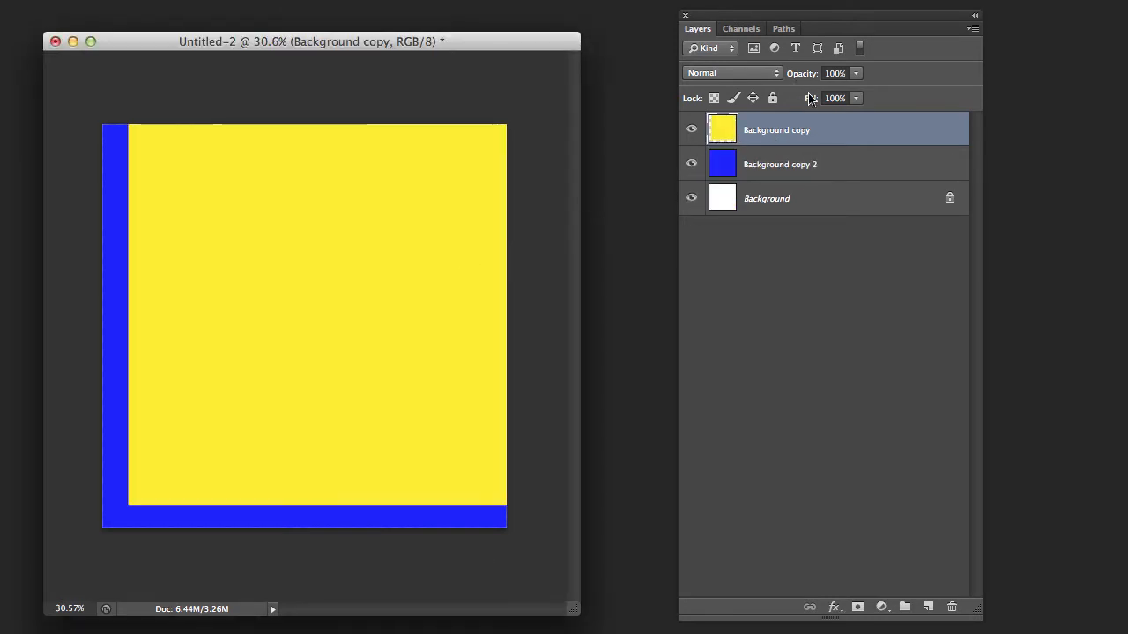
left_click_drag(529, 42, 529, 41)
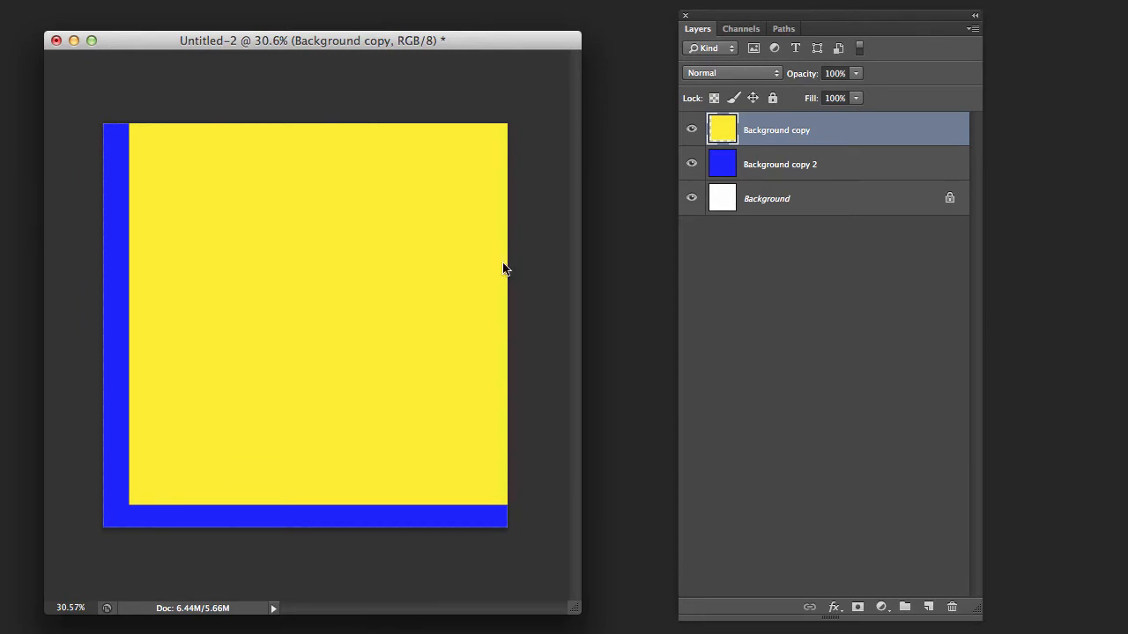
left_click_drag(810, 138, 491, 331)
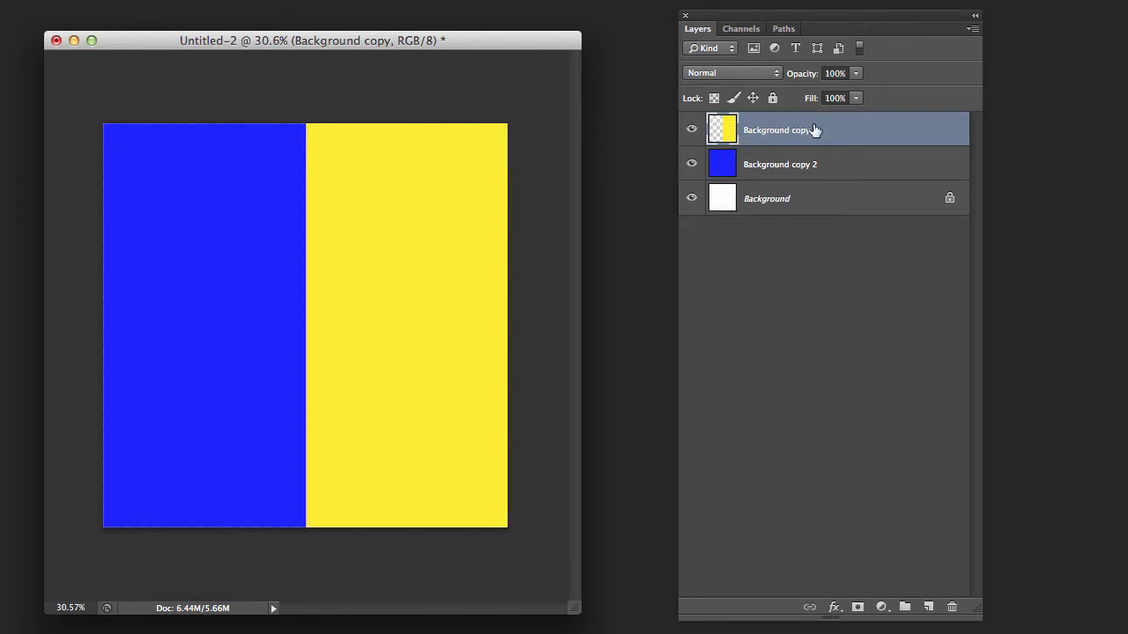
left_click_drag(853, 74, 740, 139)
left_click_drag(446, 246, 247, 240)
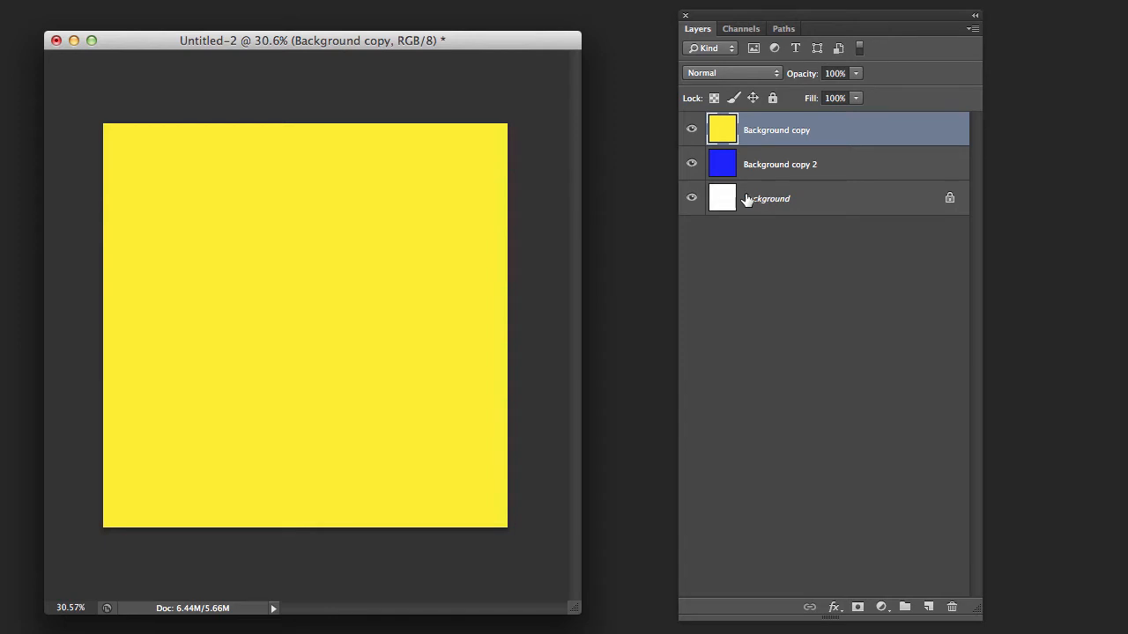
left_click(726, 72)
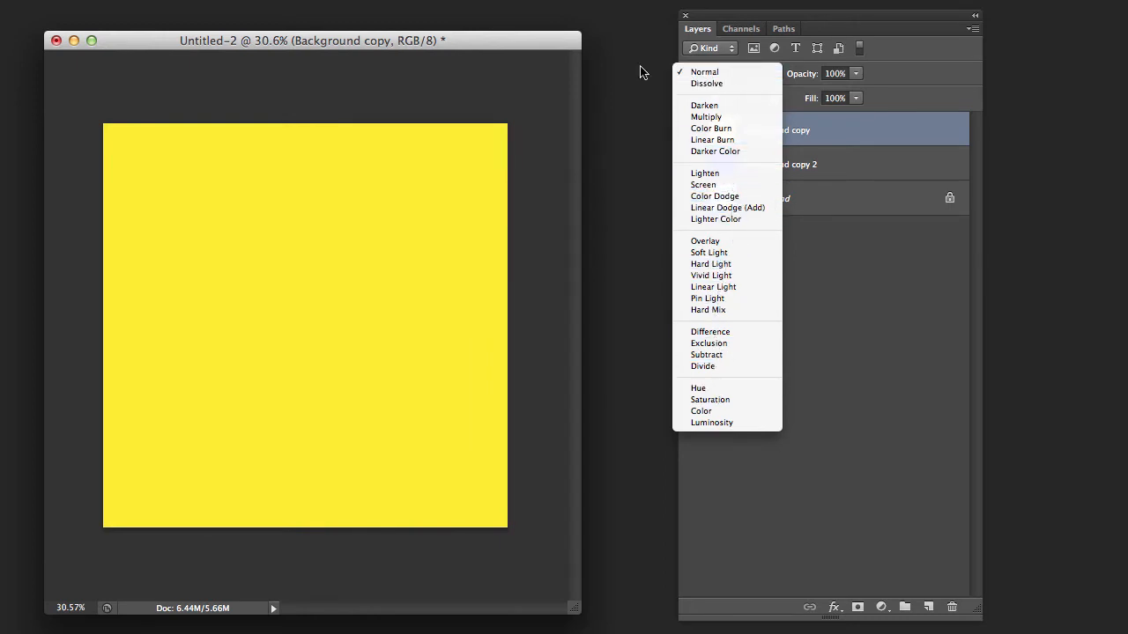
key("Escape")
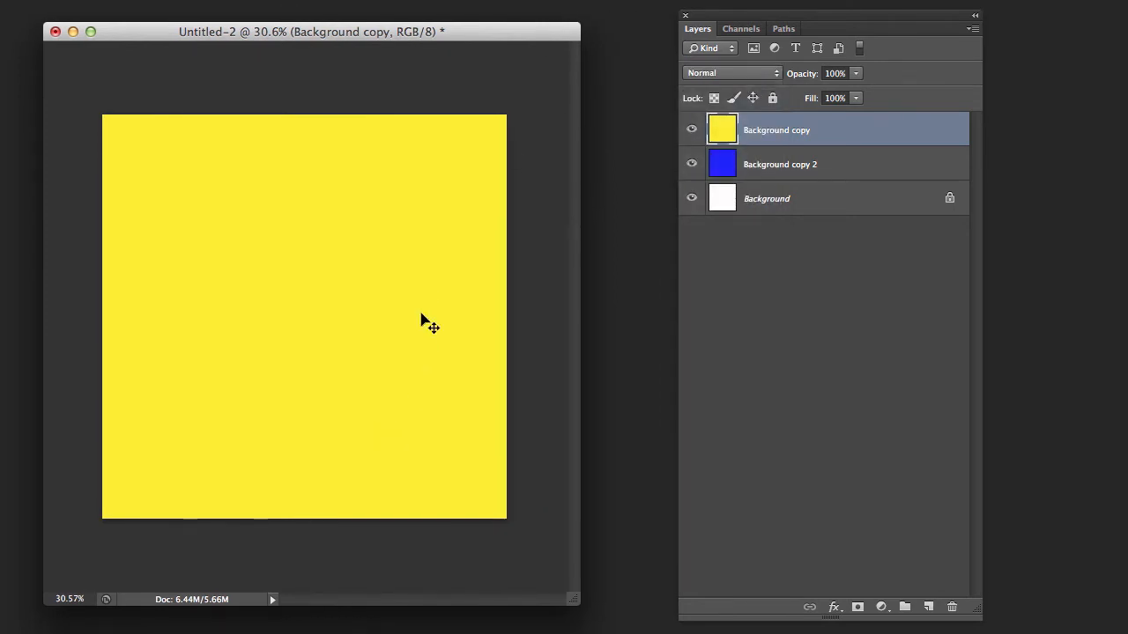
Switch to the ASH_072wk01.psd document, show the masked Layer 0 copy and hide Layer 0
left_click_drag(418, 35, 1127, 539)
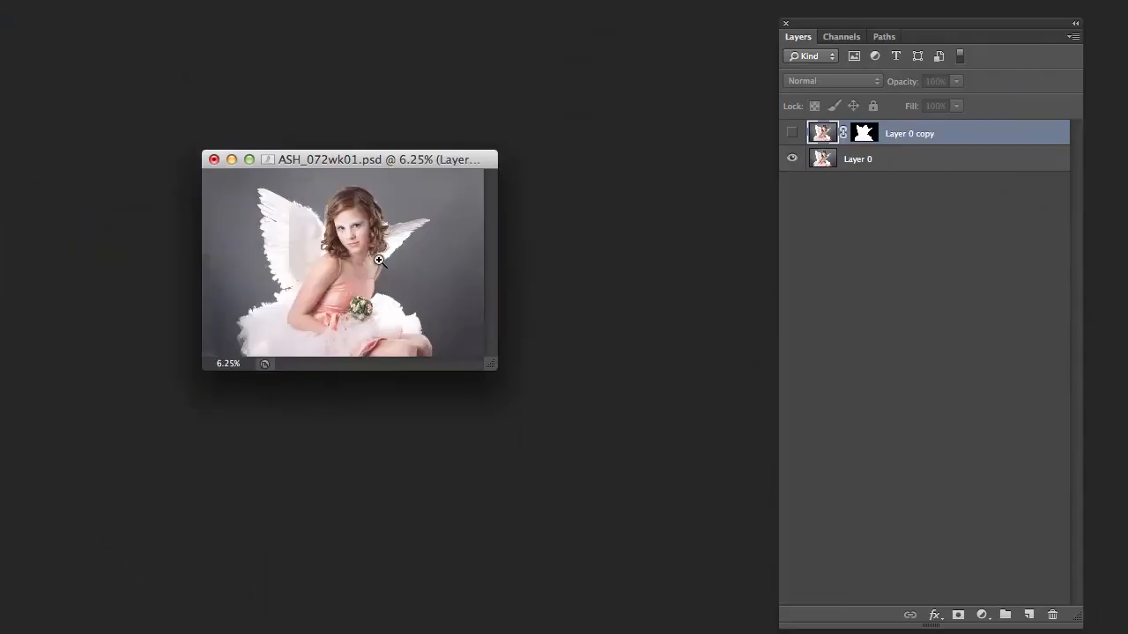
key("super+equal")
key("super+equal")
key("super+equal")
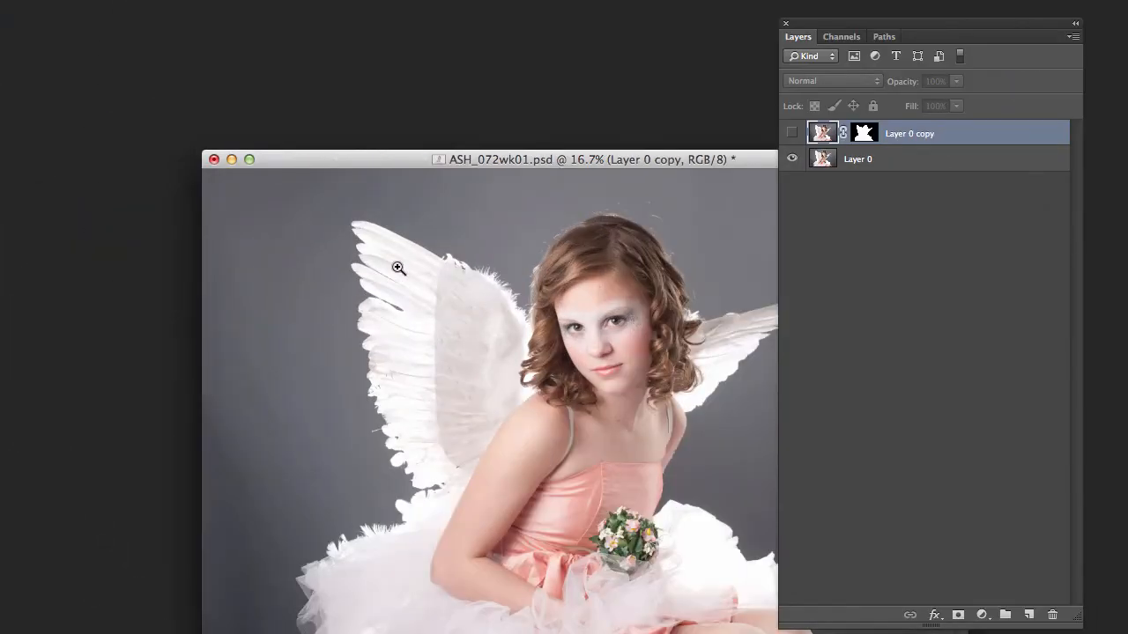
left_click_drag(484, 162, 264, 23)
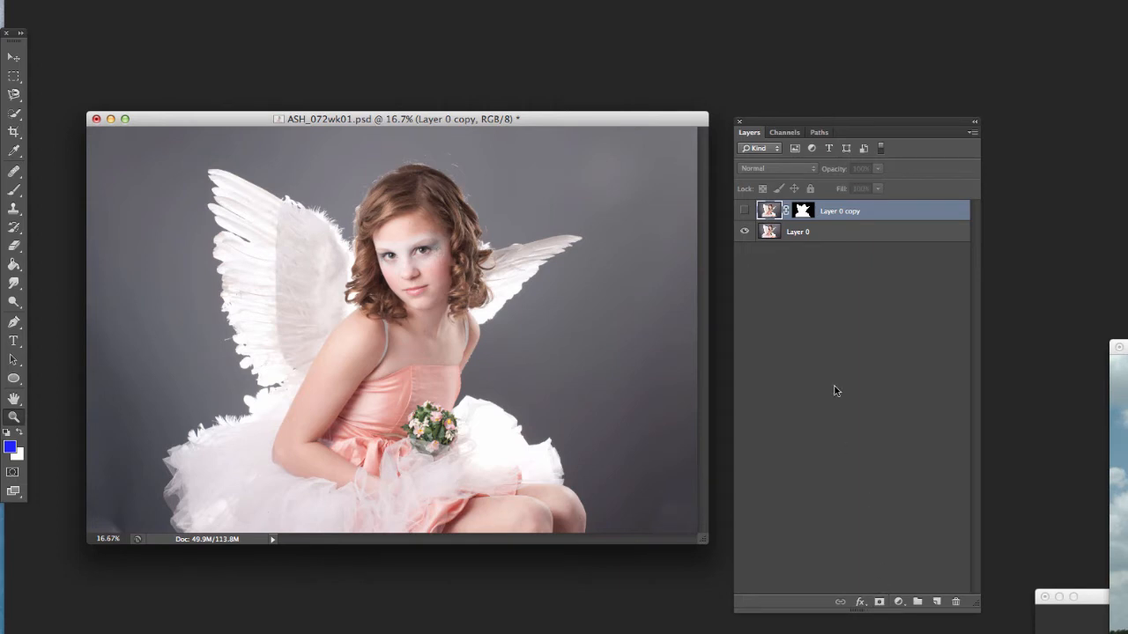
left_click(744, 212)
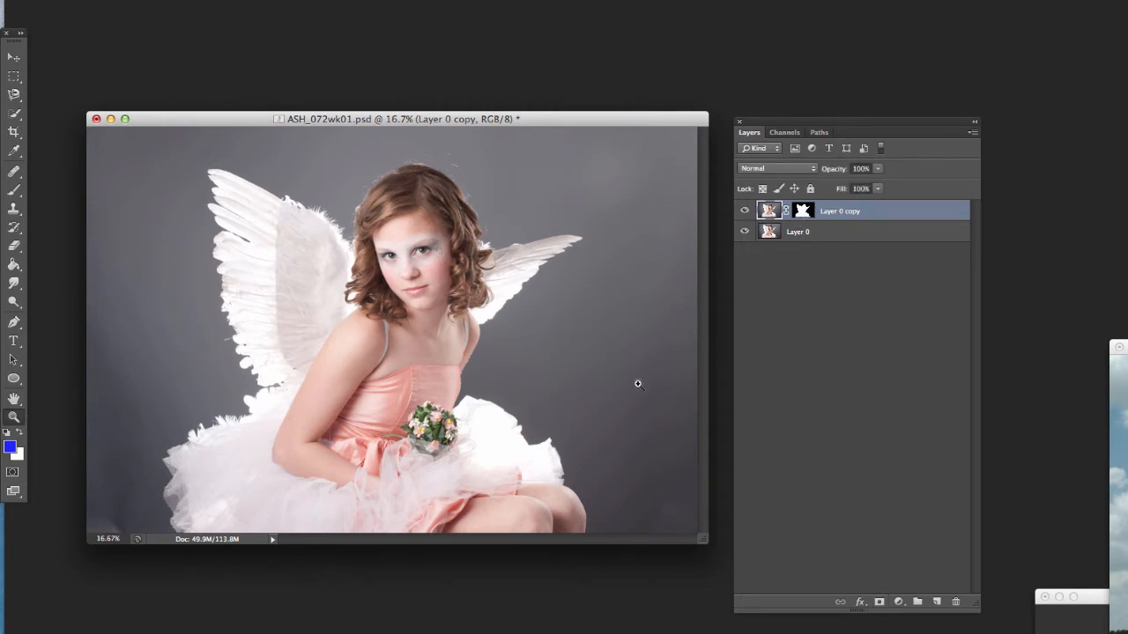
left_click(745, 232)
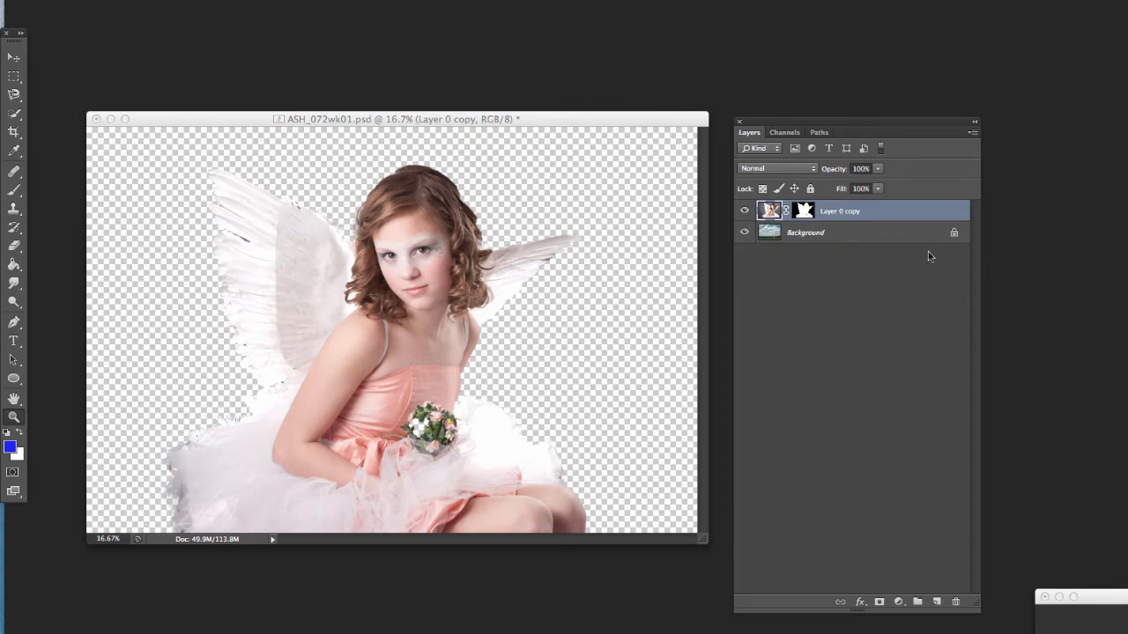
Copy the cloudy sky image into ASH_072wk01.psd and place it beneath Layer 0 copy as a roughly centred backdrop behind the girl
left_click_drag(819, 232, 514, 316)
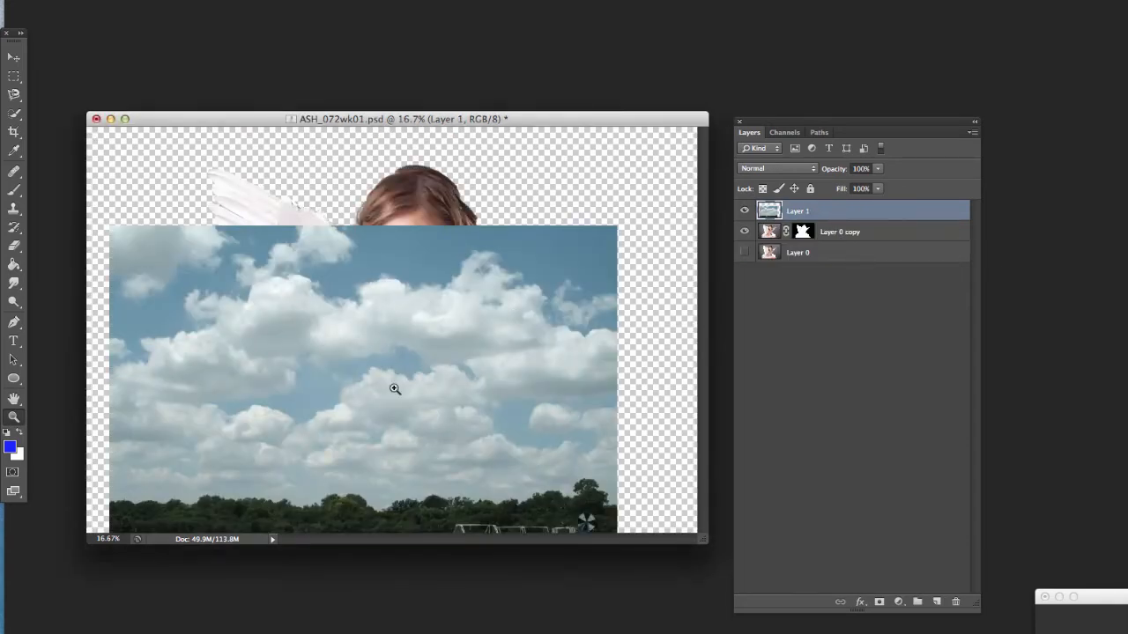
left_click_drag(394, 389, 80, 130)
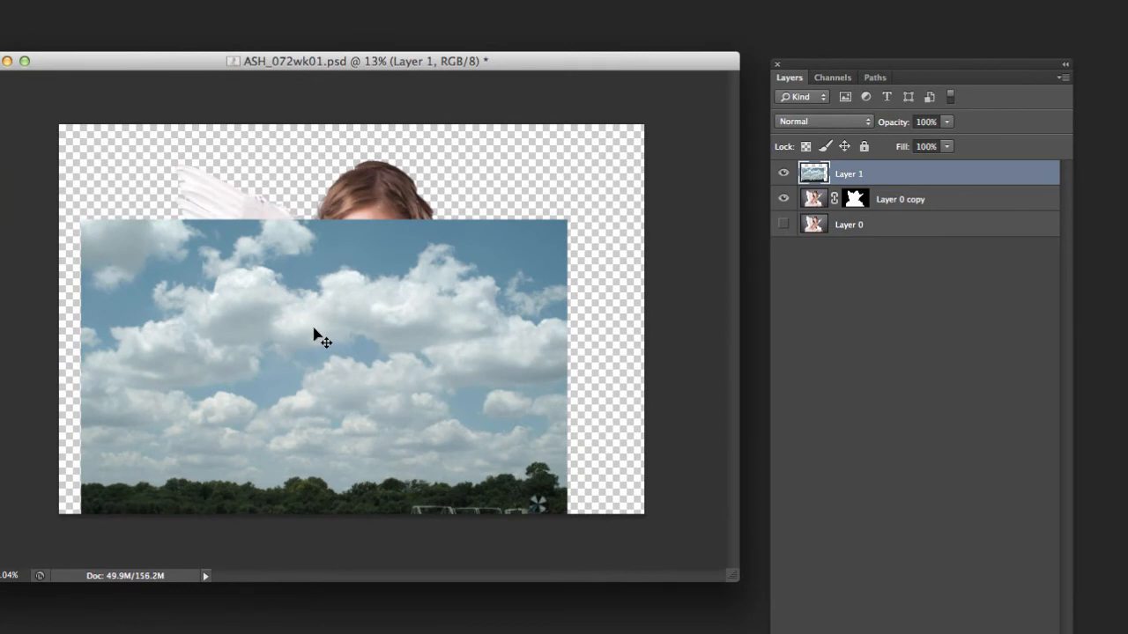
left_click_drag(315, 333, 368, 291)
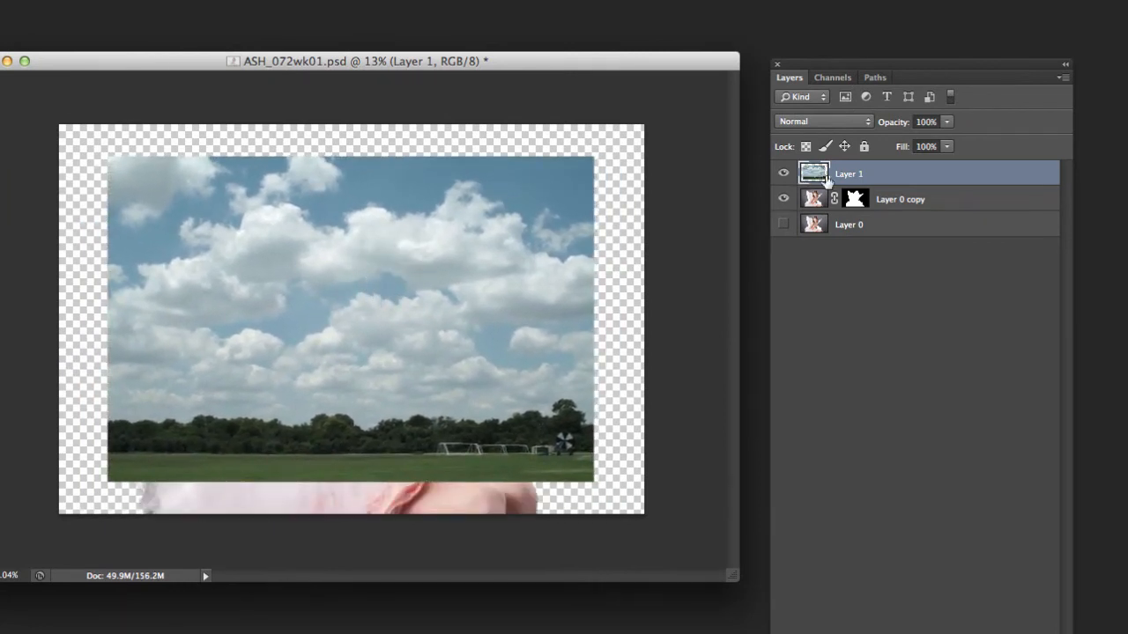
left_click_drag(503, 290, 463, 314)
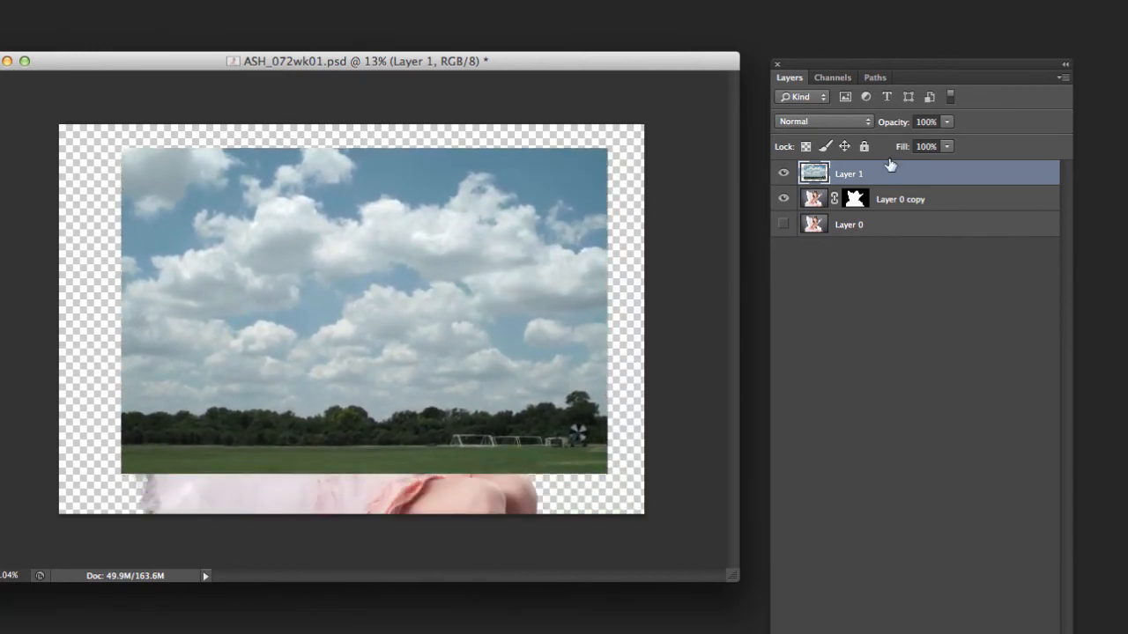
left_click_drag(885, 176, 877, 207)
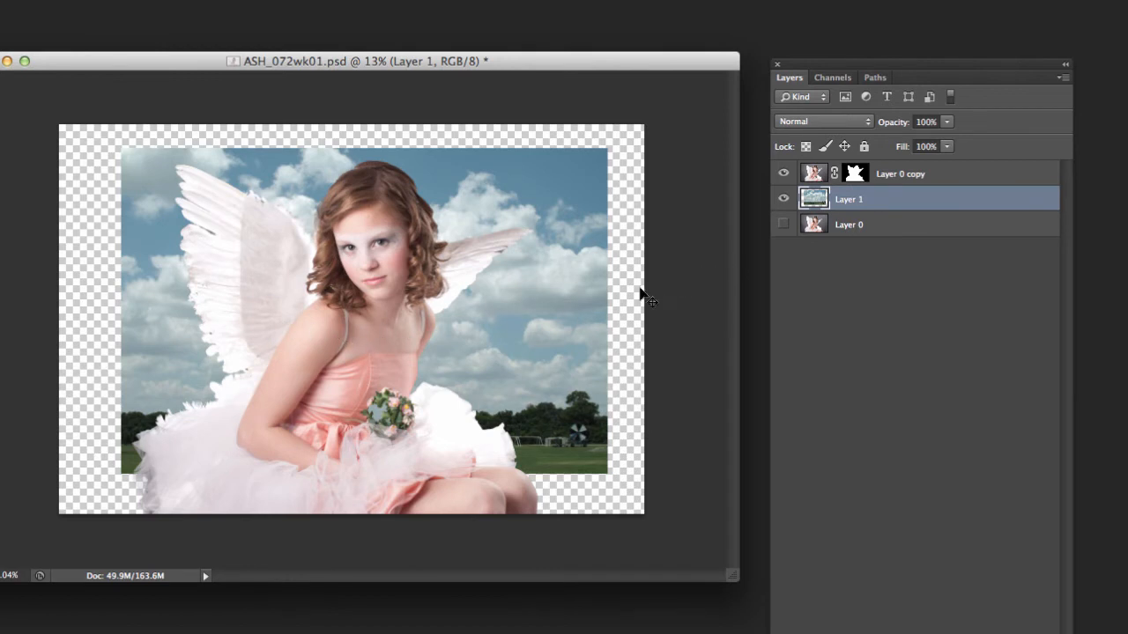
left_click_drag(524, 319, 453, 281)
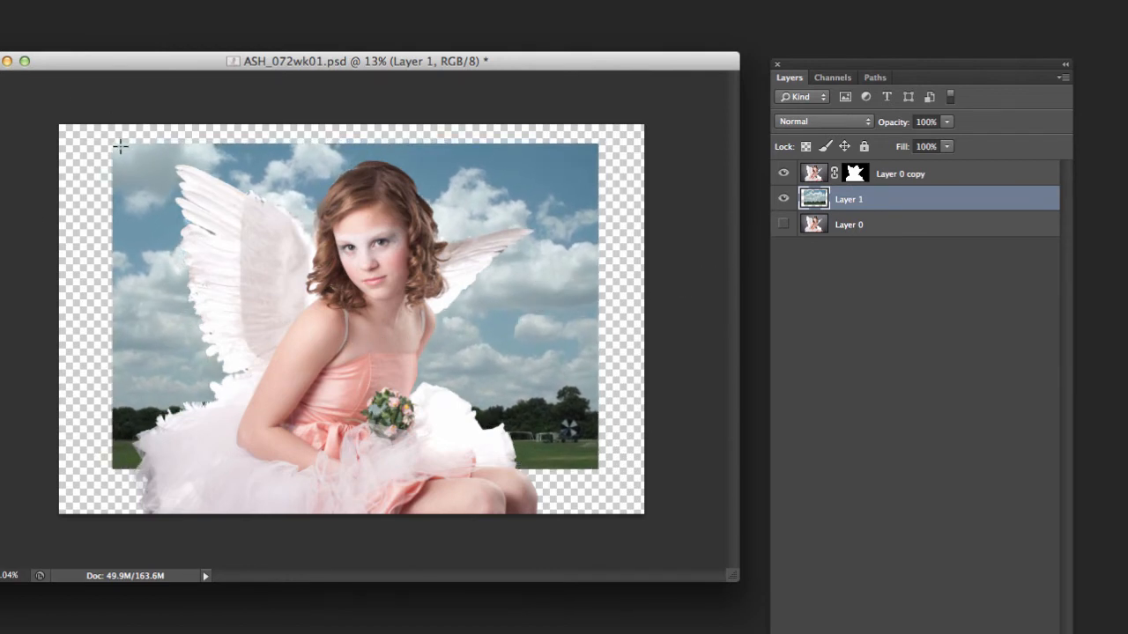
Crop the image to a rectangular selection of the sky area that leaves out the trees and the transparent edges
left_click_drag(120, 146, 586, 381)
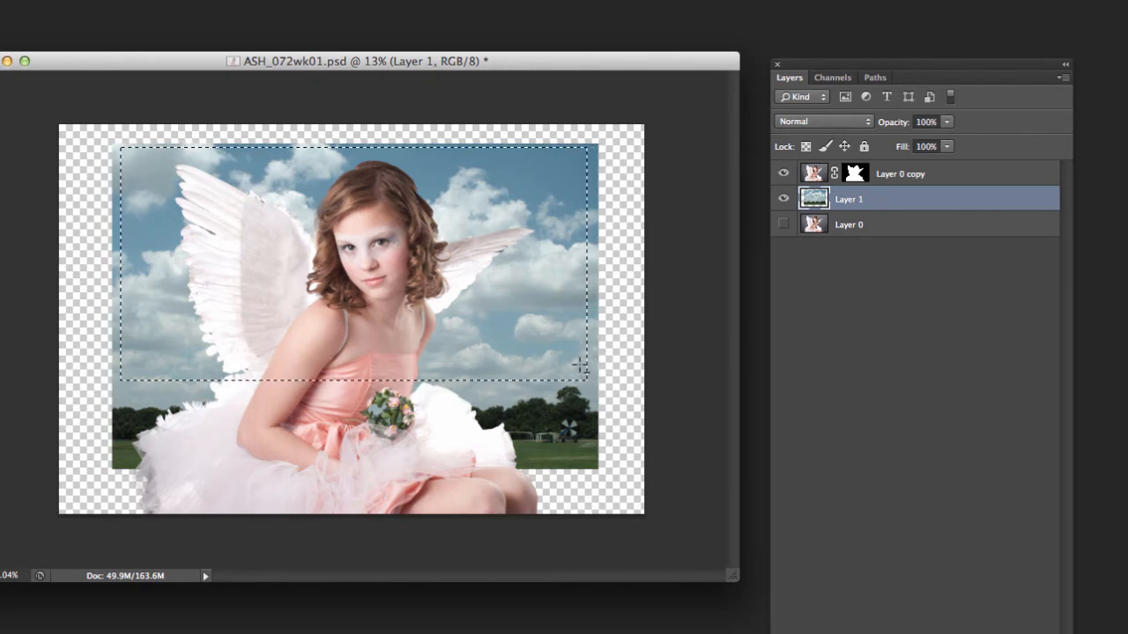
left_click(86, 0)
left_click(118, 41)
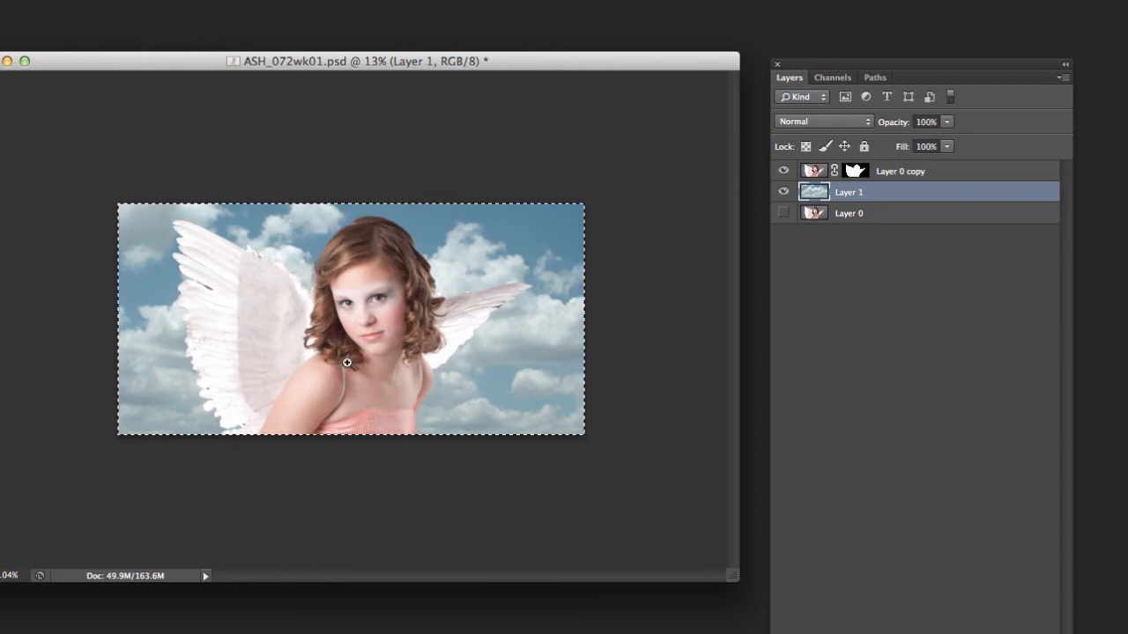
key("super+plus")
key("super+plus")
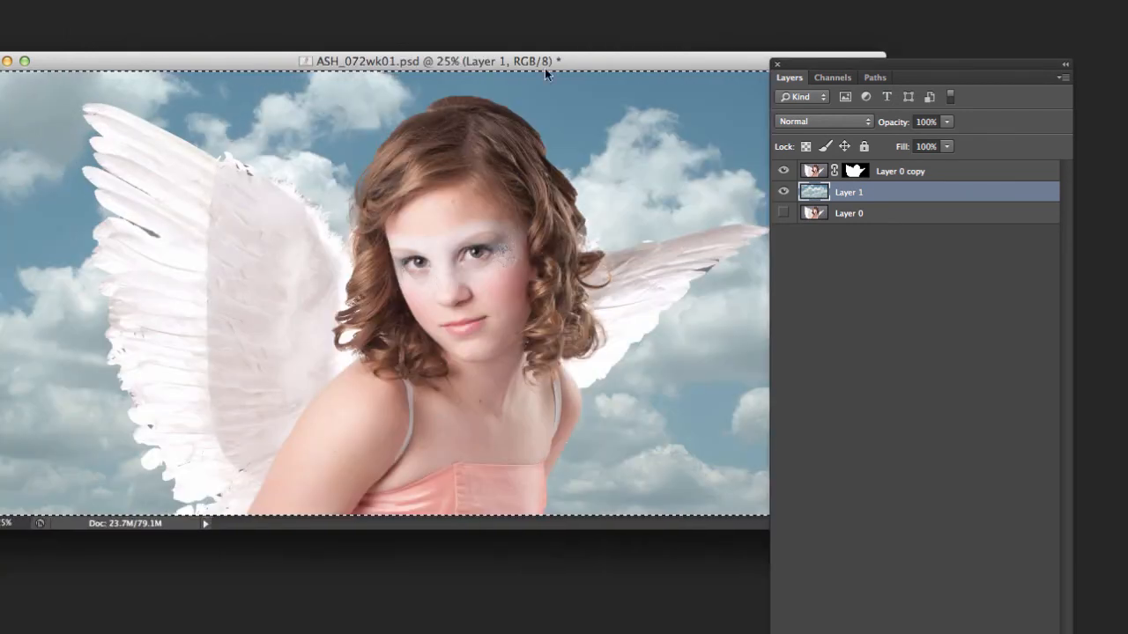
Move the Layers panel clear of the image and make the layer mask of Layer 0 copy active
left_click_drag(877, 73, 1014, 49)
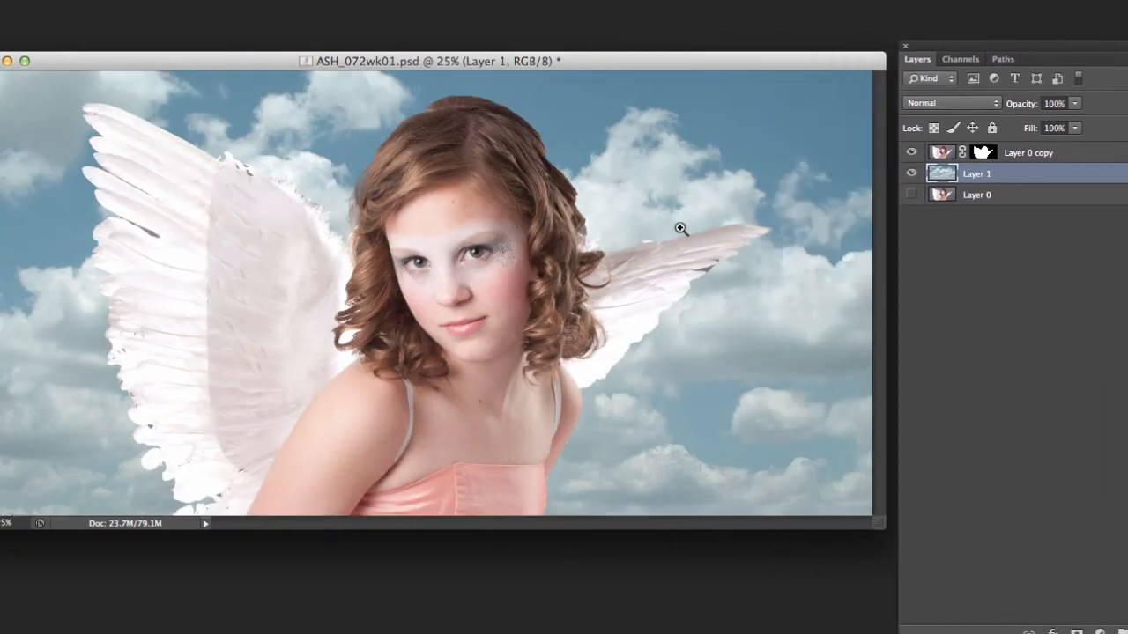
left_click(984, 155)
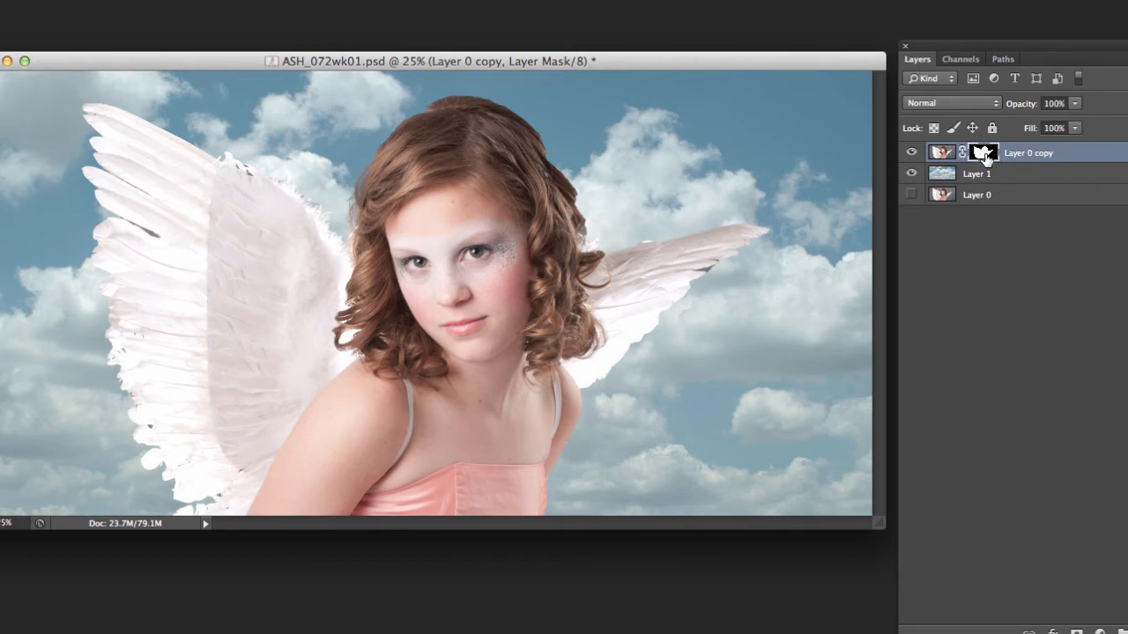
left_click(952, 155)
left_click(982, 154)
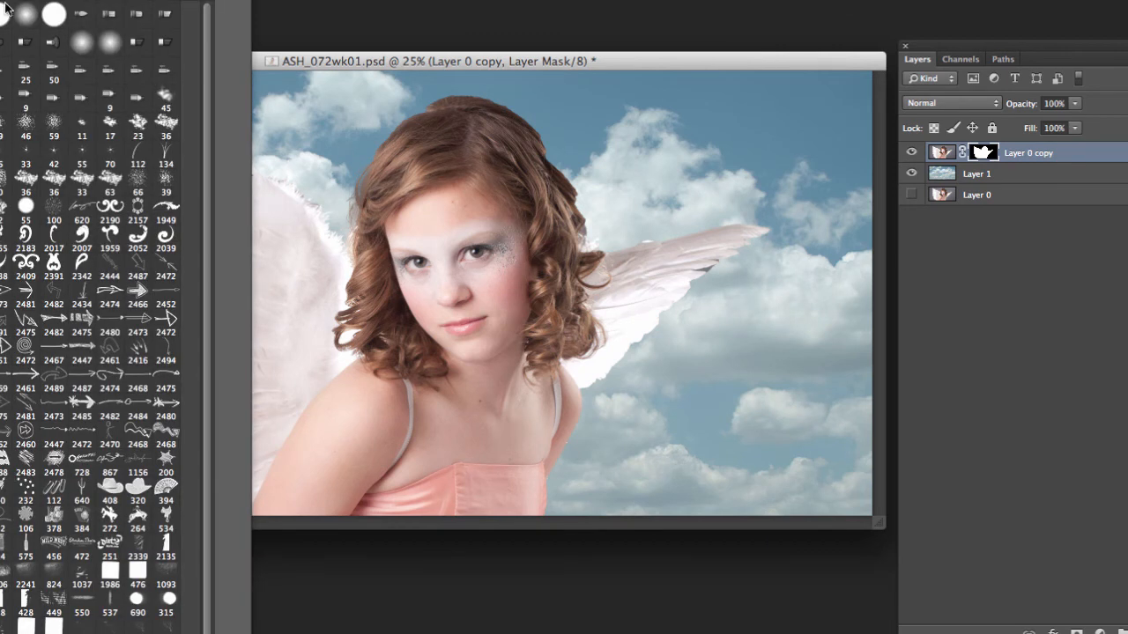
Try brushing away the lower feathers of the smaller wing on the mask, undo that stroke, and retouch the mask along the top of the hair
left_click(396, 2)
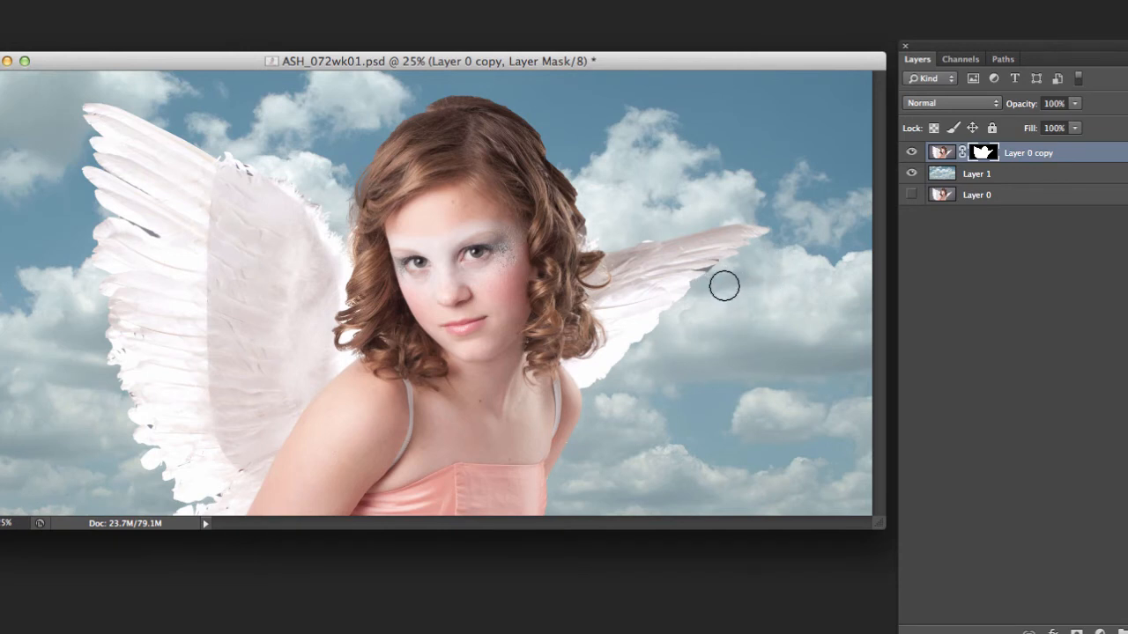
mouse_move(723, 286)
left_mouse_down()
mouse_move(663, 292)
mouse_move(623, 323)
mouse_move(652, 321)
mouse_move(595, 361)
mouse_move(608, 361)
mouse_move(581, 385)
left_mouse_up()
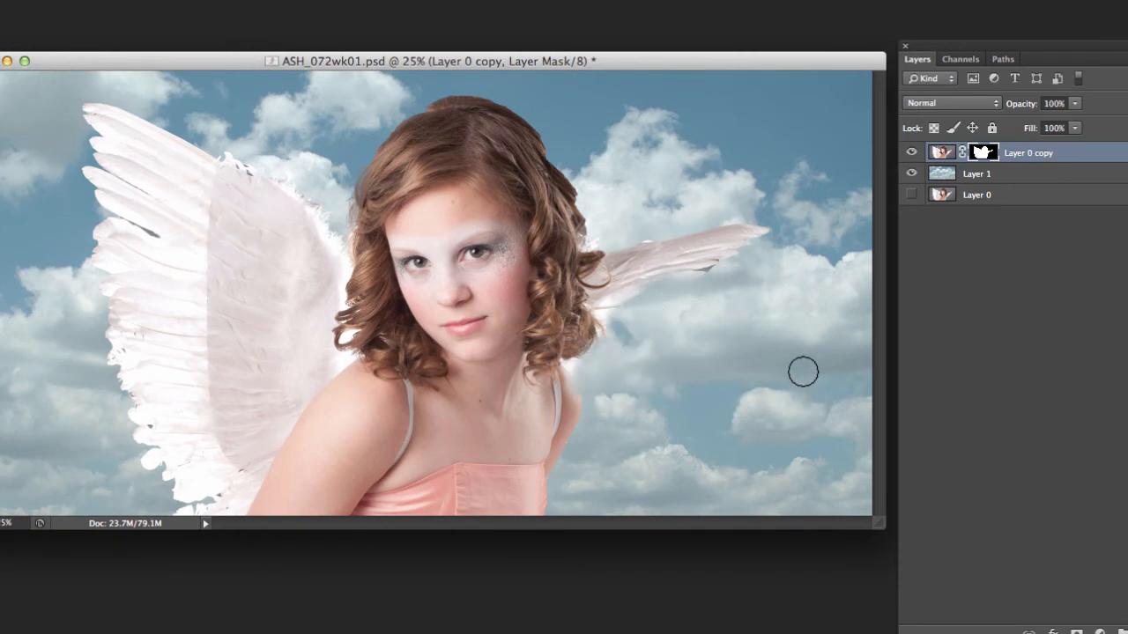
key("super+z")
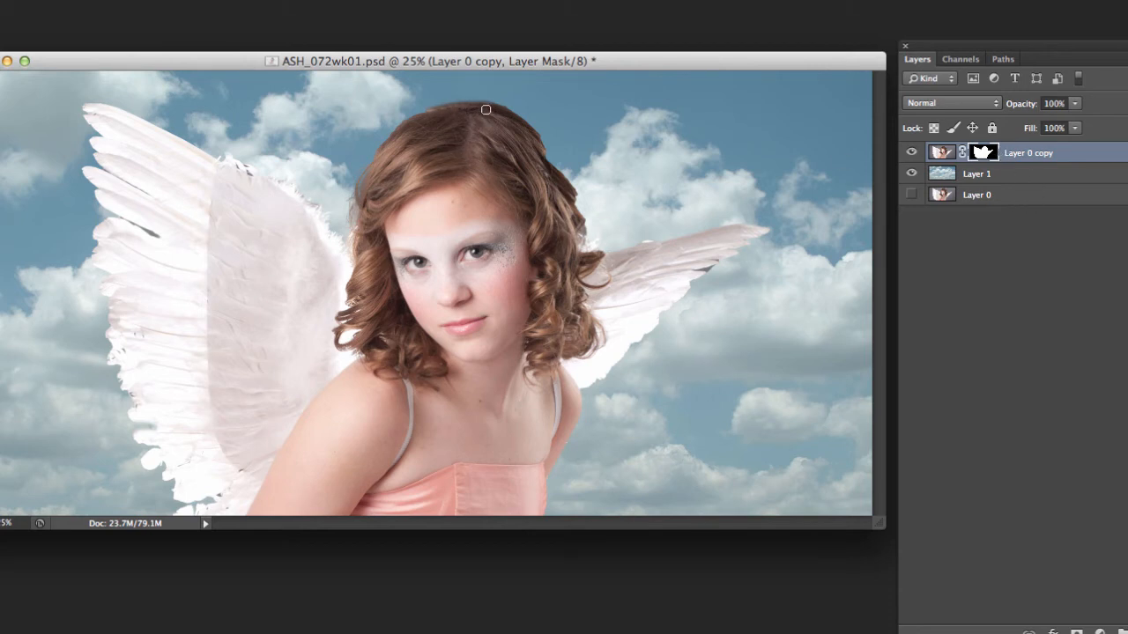
left_click_drag(466, 107, 415, 113)
Switch to the brown grunge texture document and copy its background into ASH_072wk01.psd above Layer 0 copy
left_click_drag(799, 68, 790, 84)
key("ctrl+Tab")
key("ctrl+Tab")
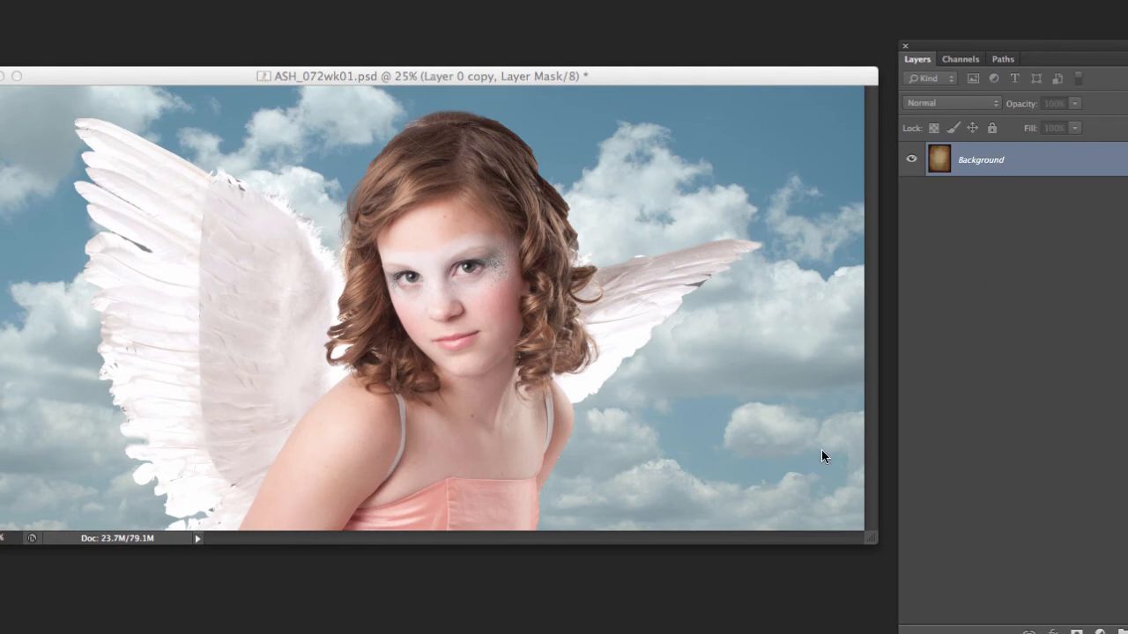
left_click_drag(822, 455, 185, 347)
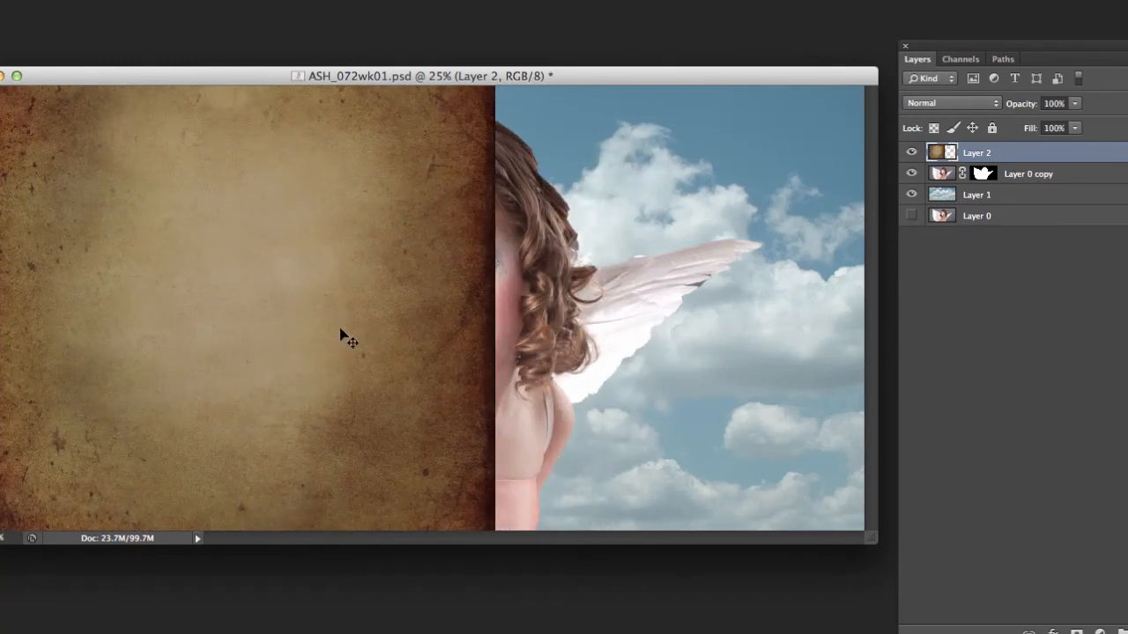
Stretch the brown texture with Free Transform to cover the full canvas width and reposition it over the image
key("ctrl+t")
left_click_drag(494, 297, 899, 290)
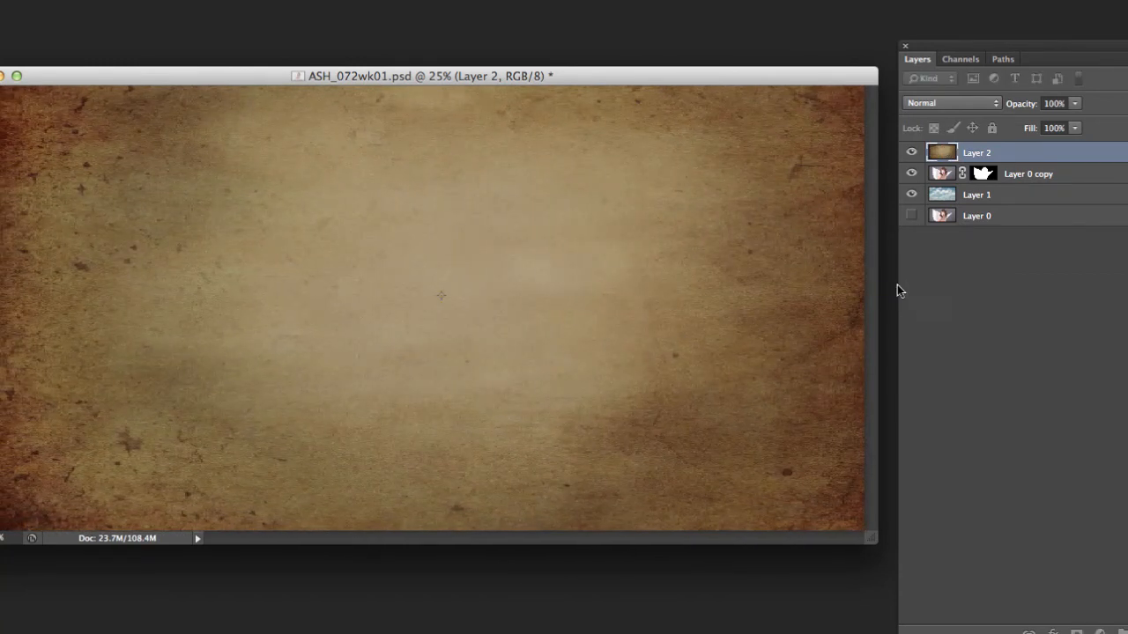
key("Return")
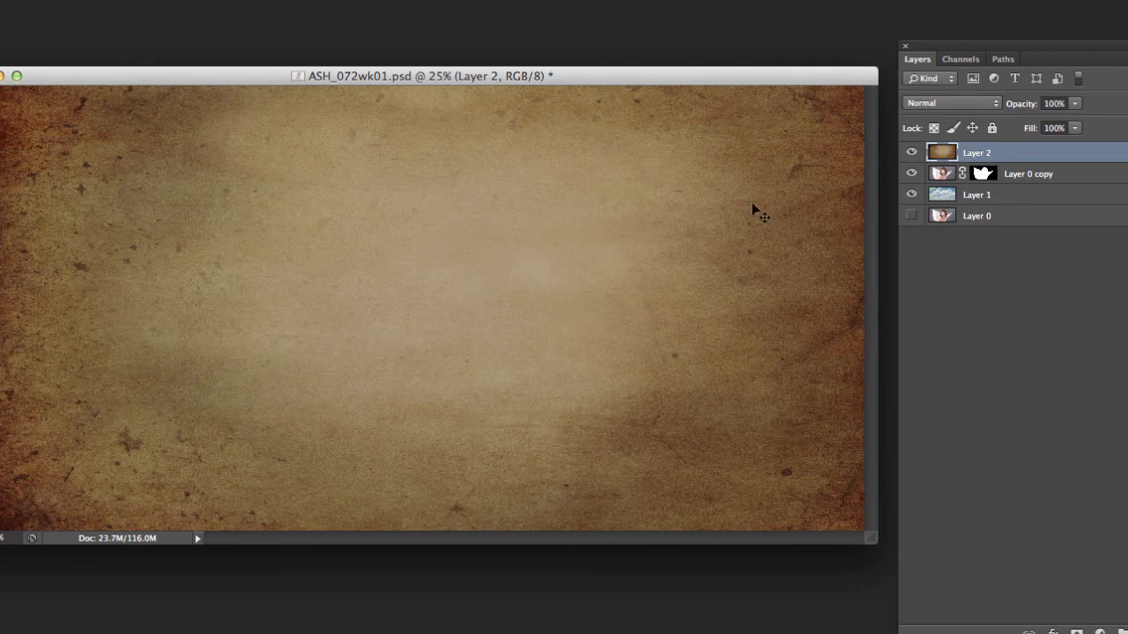
left_click_drag(753, 210, 672, 260)
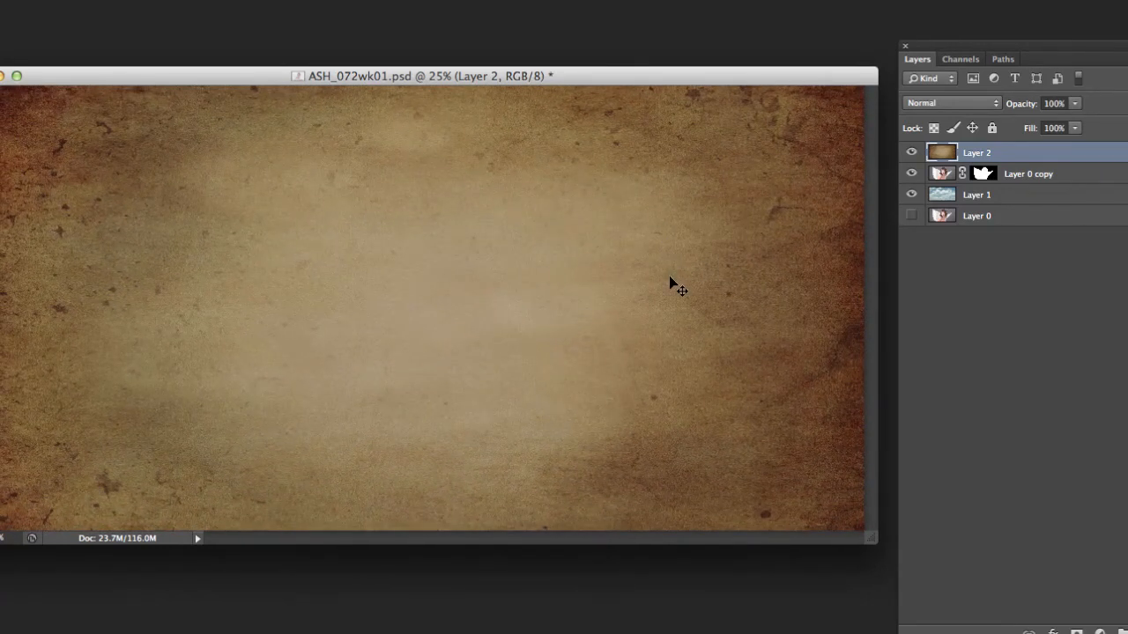
Try the Overlay blend mode on the texture in Layer 2, and set it to Soft Light instead
left_click(964, 102)
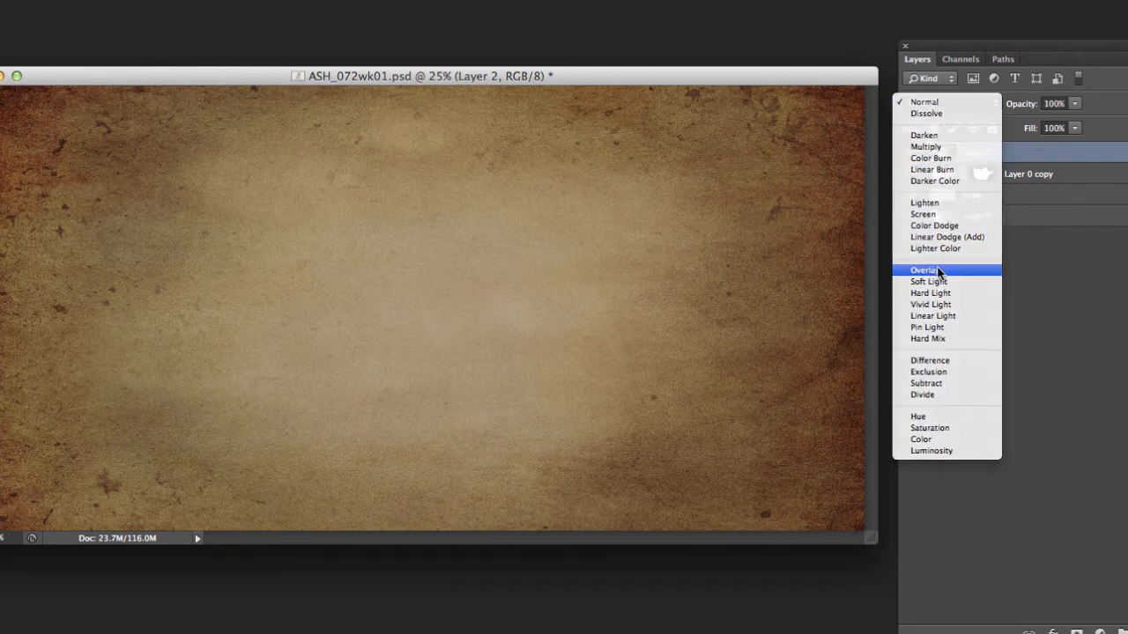
left_click(939, 271)
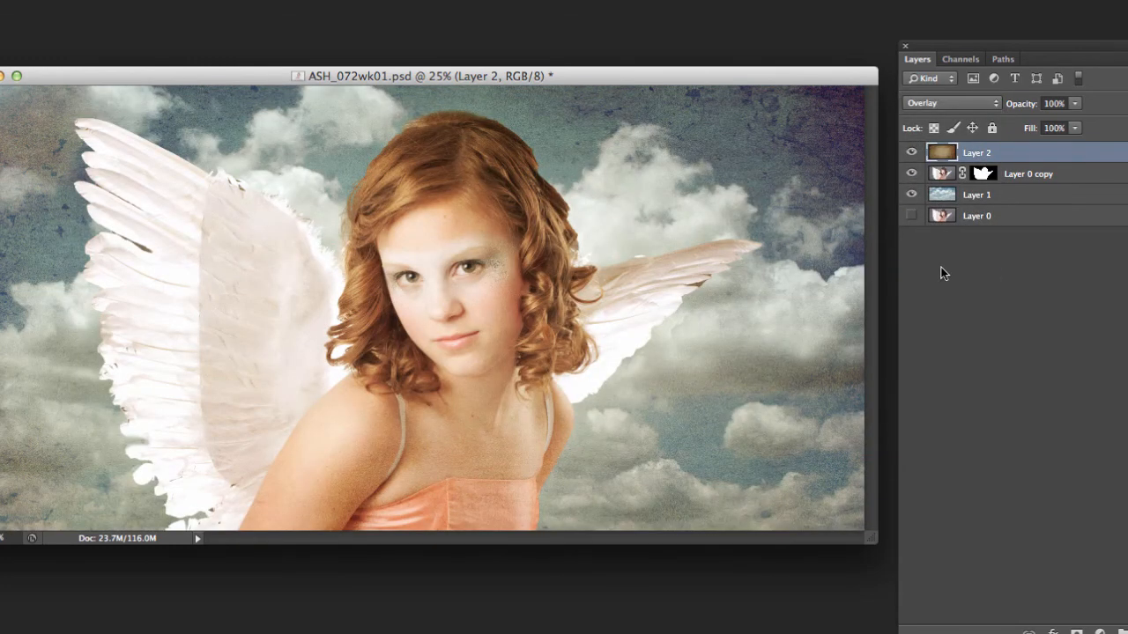
left_click(973, 103)
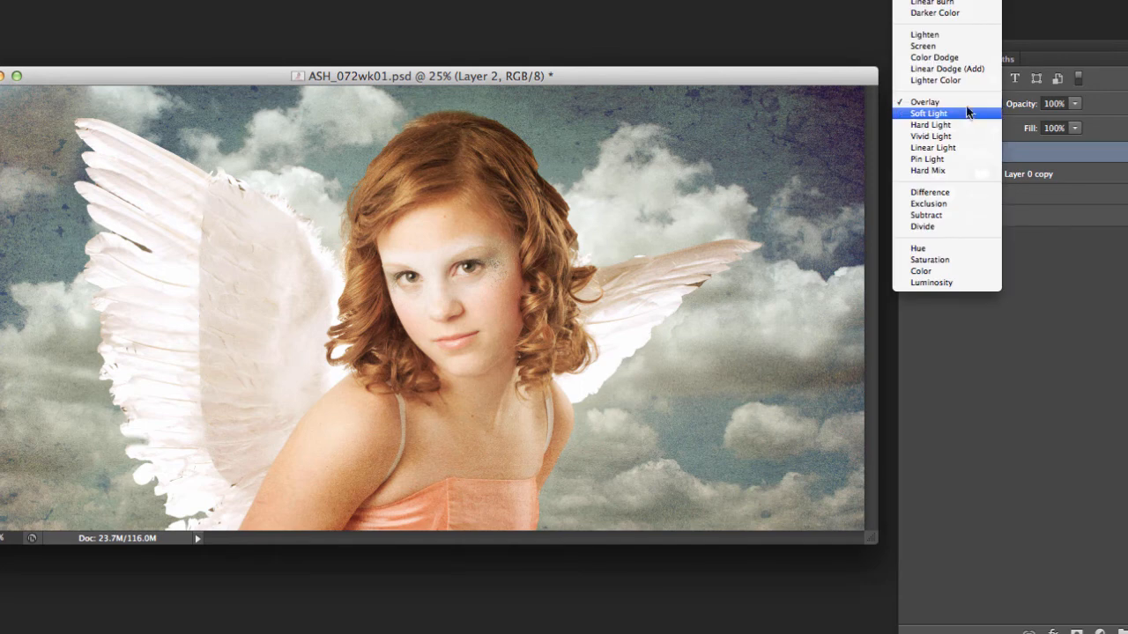
left_click(962, 115)
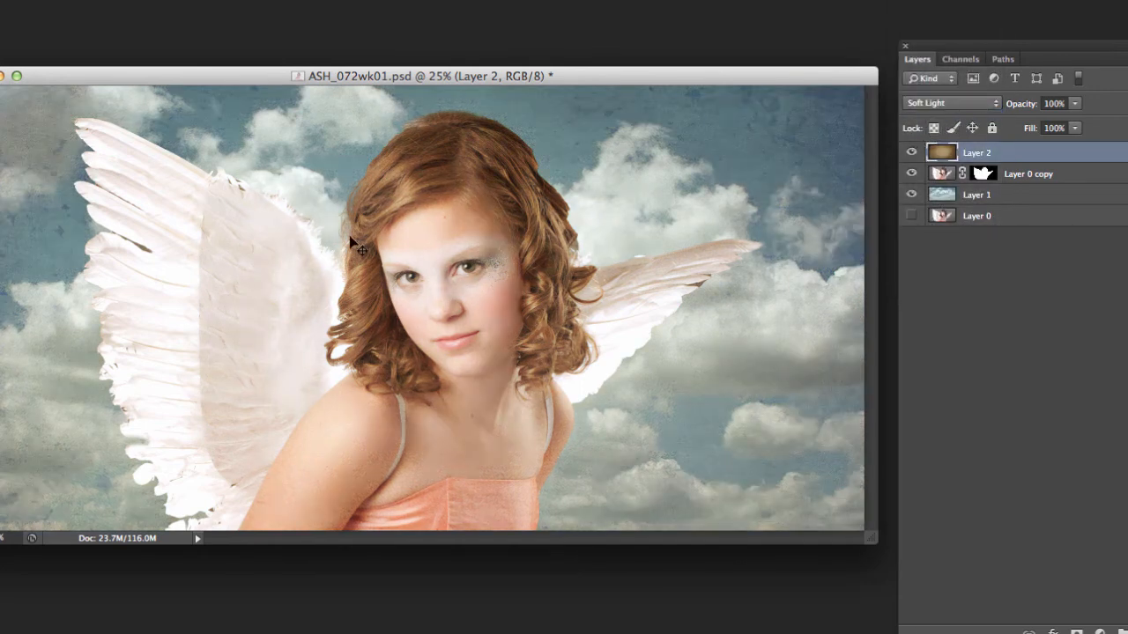
Hide and show Layer 2 several times to compare the image with and without the texture, leaving it visible
left_click(913, 153)
left_click(913, 153)
left_click(913, 153)
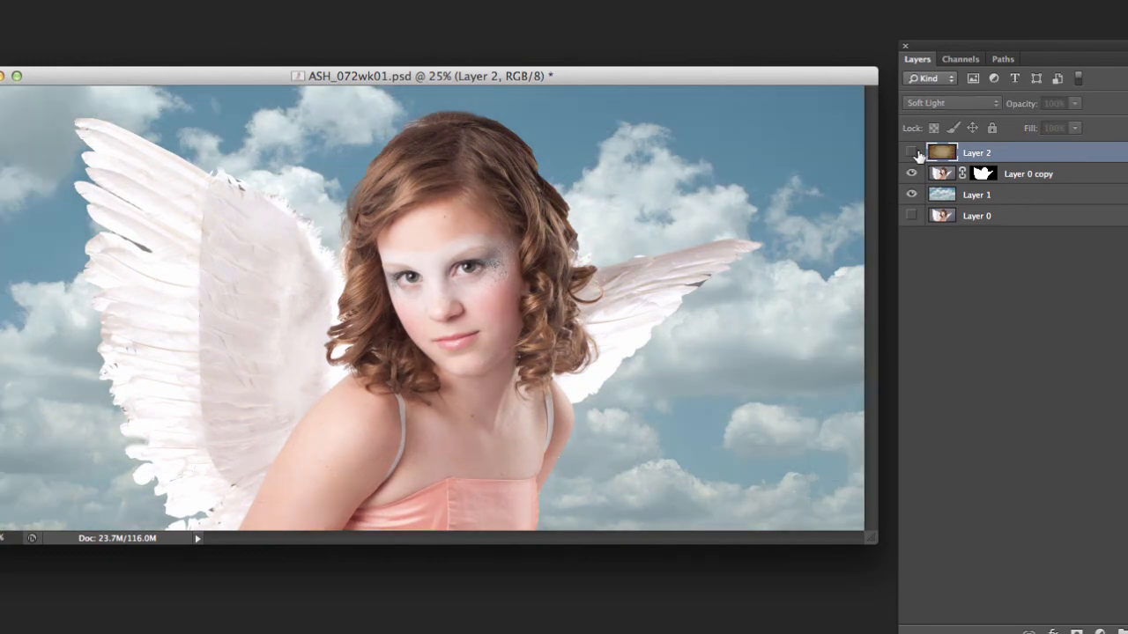
left_click(913, 154)
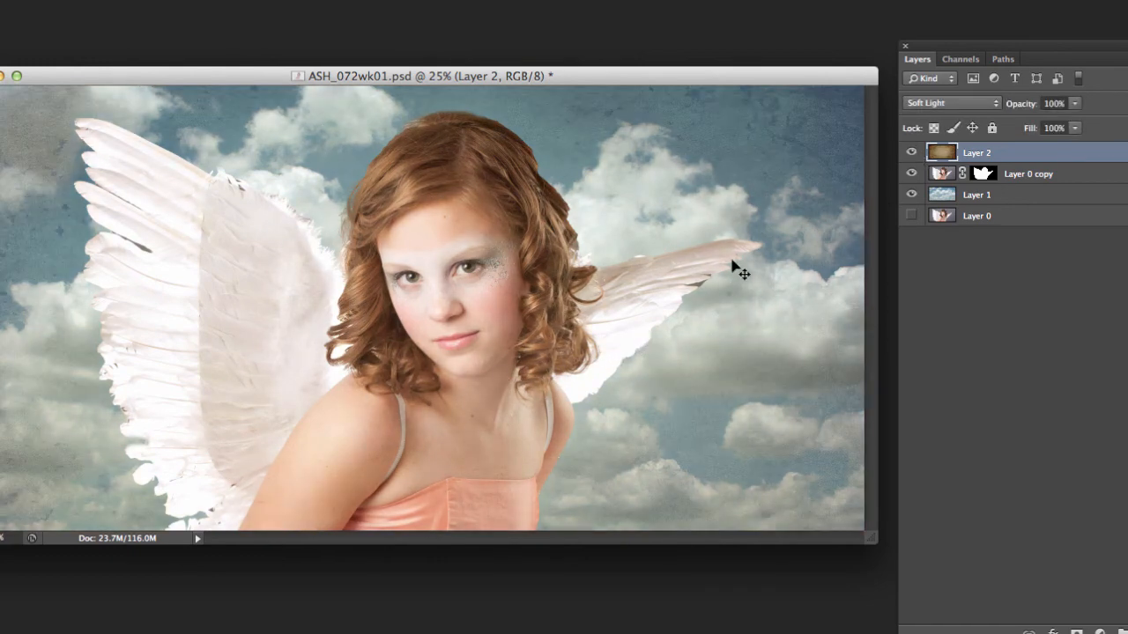
left_click(911, 152)
left_click(911, 152)
left_click(911, 153)
left_click(911, 153)
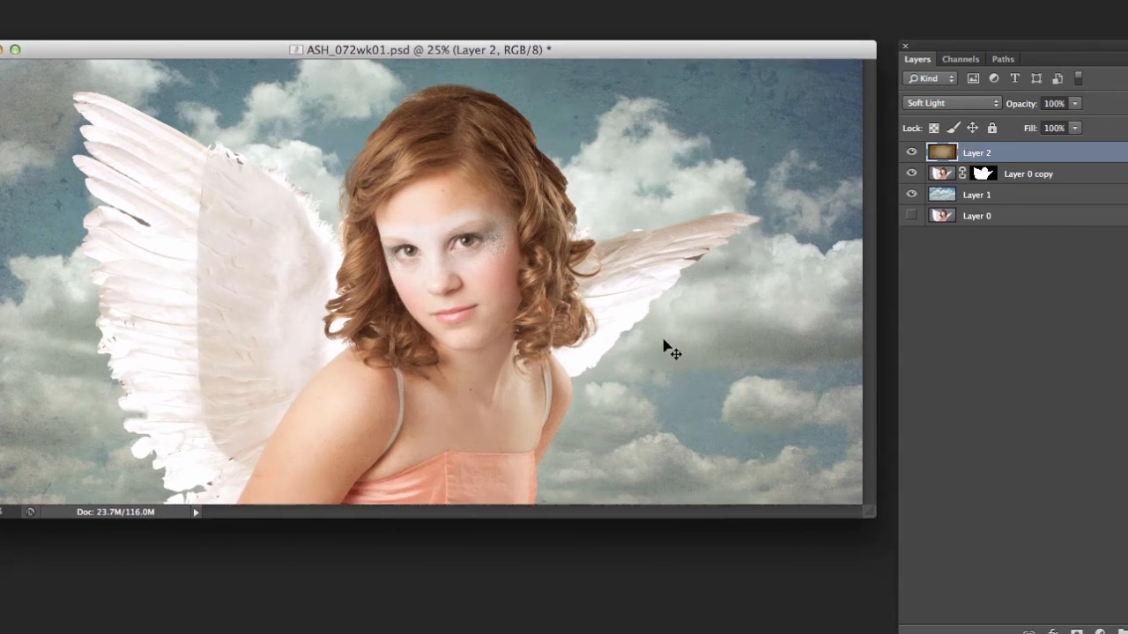
Copy the blue Background copy 2 layer from the Untitled document over the girl's face and set its blend mode to Color
left_click(518, 553)
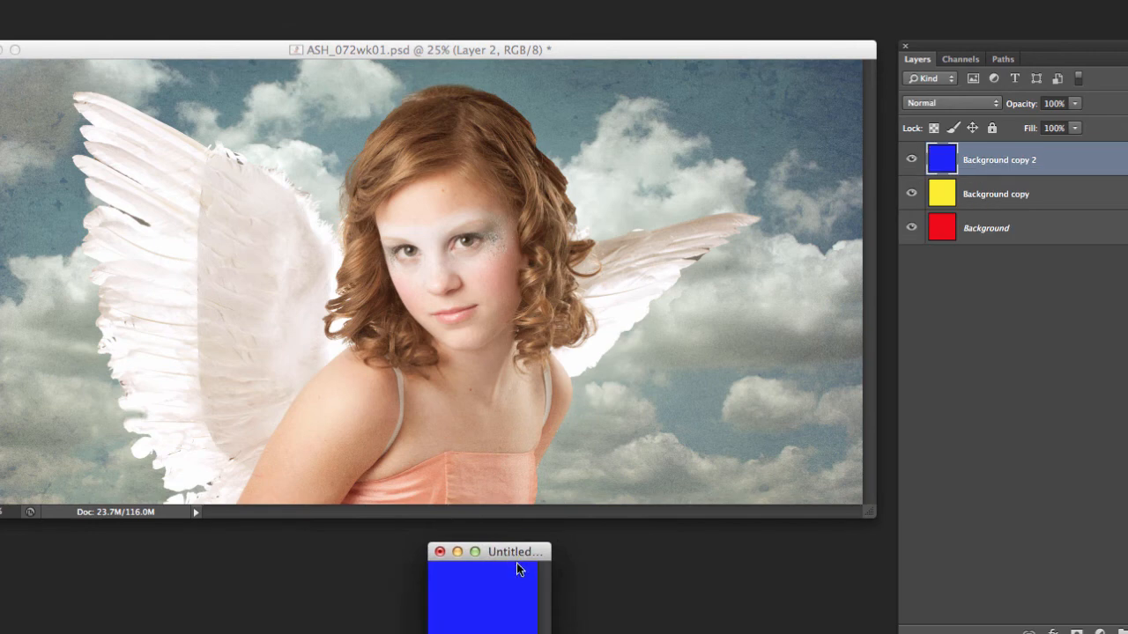
left_click_drag(498, 579, 493, 284)
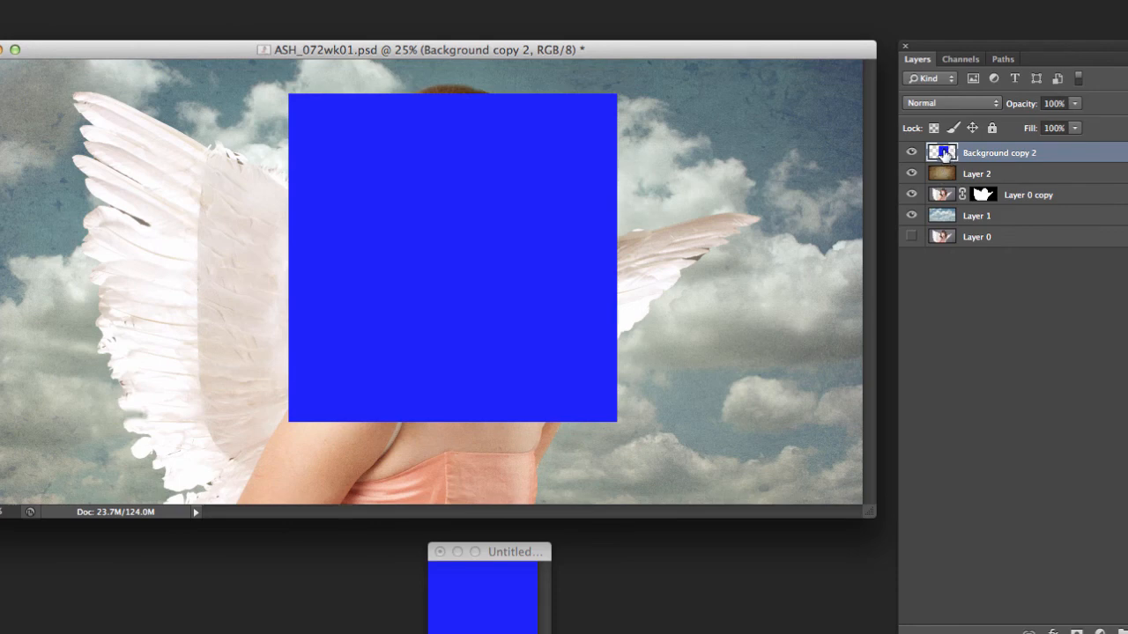
left_click_drag(415, 279, 435, 298)
left_click(952, 103)
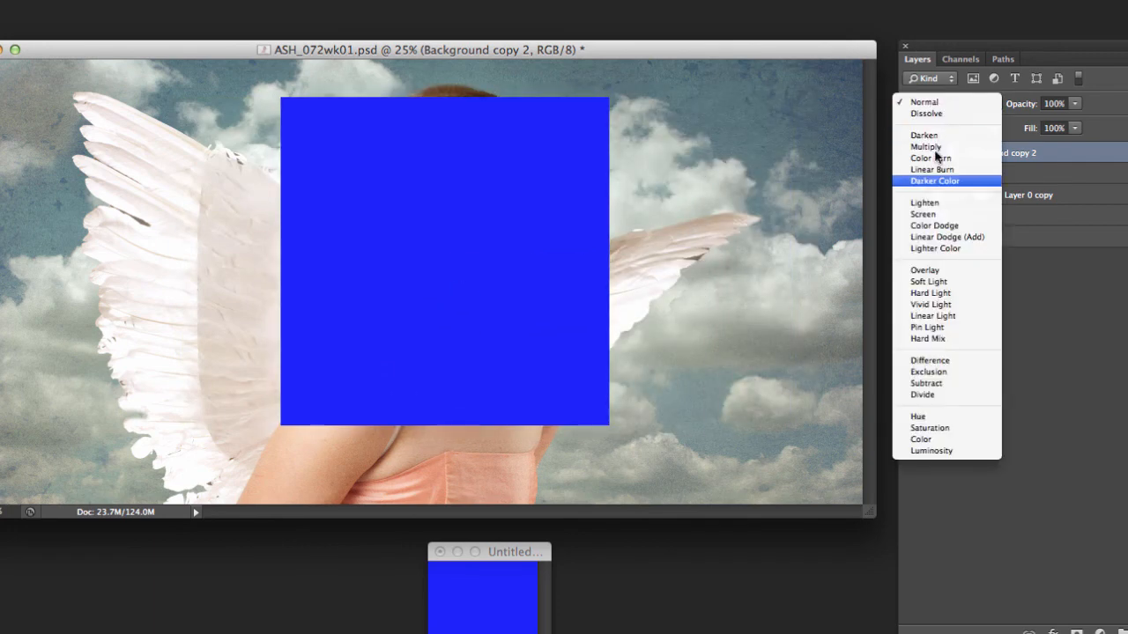
left_click(934, 440)
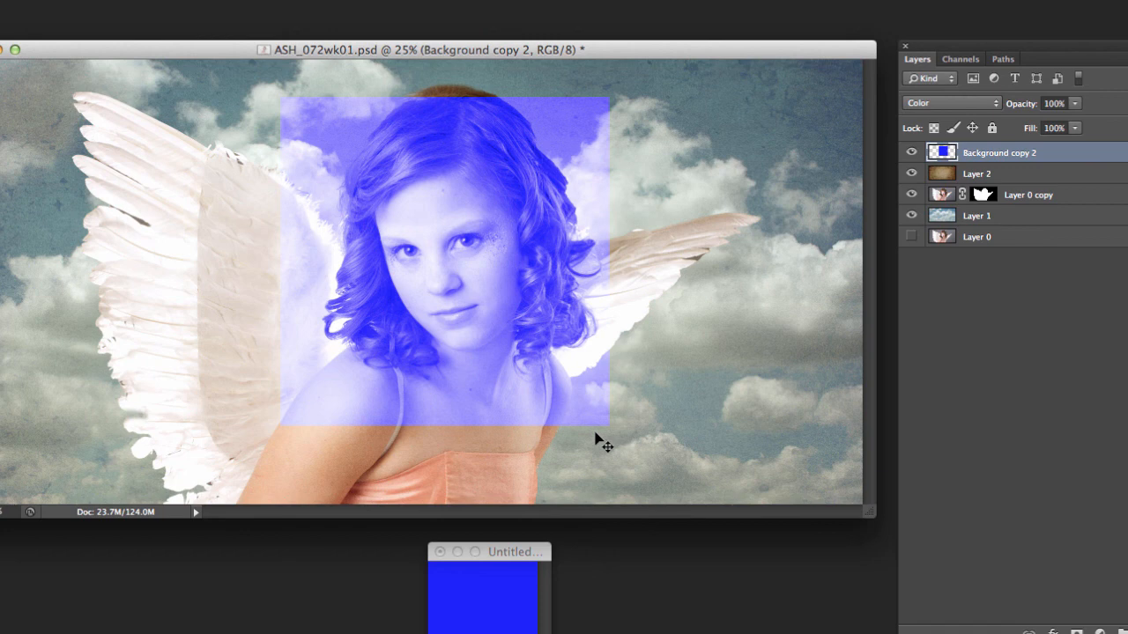
Select Layer 2 and Layer 0 copy in turn to check the blend mode of each
left_click(988, 173)
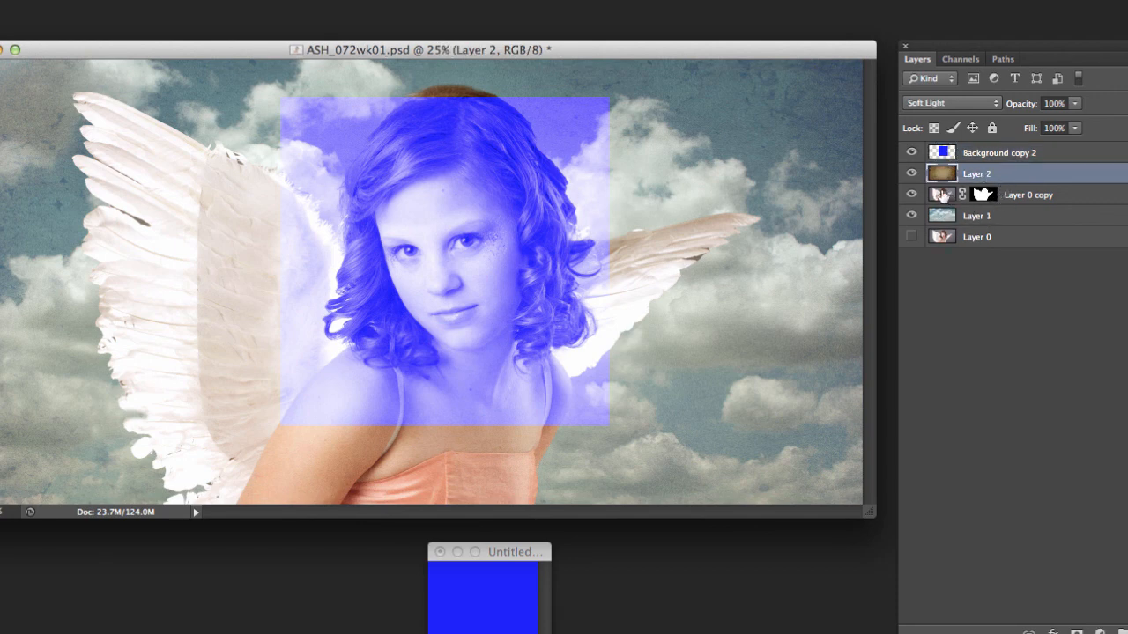
left_click(941, 195)
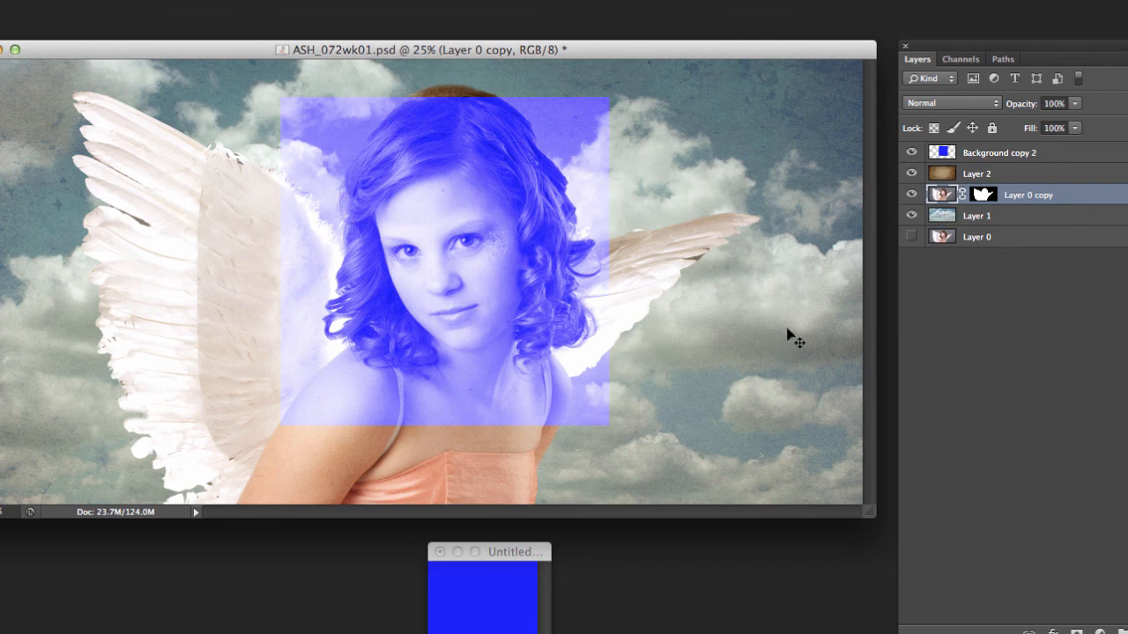